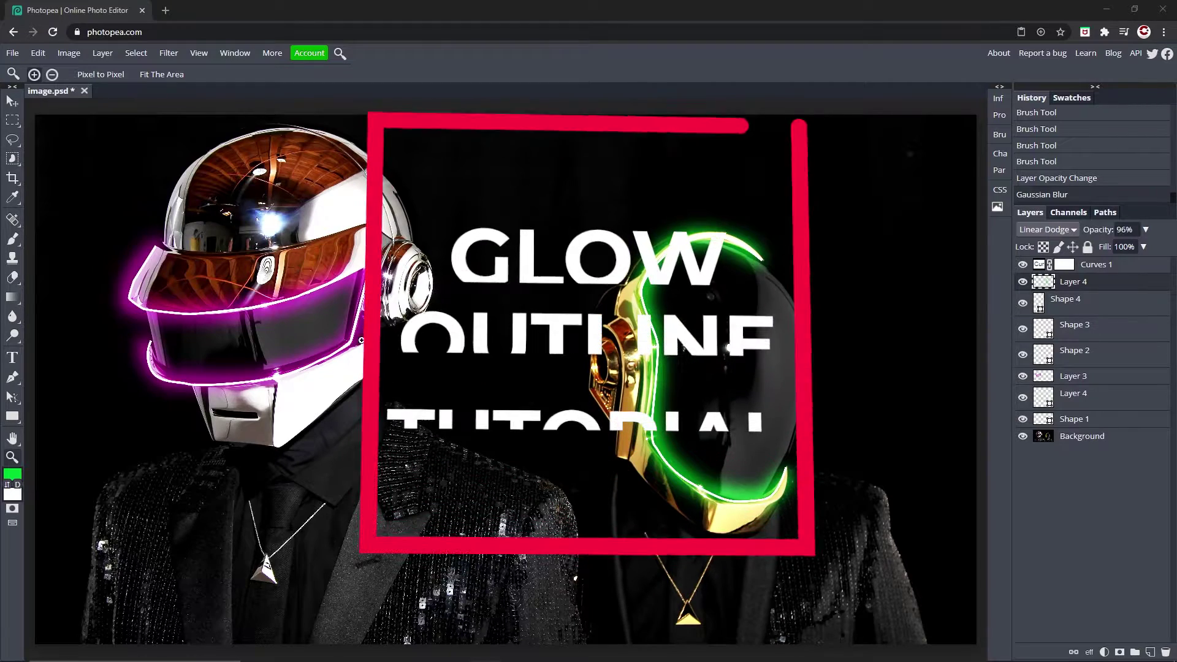
Hide the Curves 1, glow and shape effect layers to reveal the original photo.
left_click(1022, 265)
mouse_move(1024, 279)
left_mouse_down()
mouse_move(1022, 380)
mouse_move(1023, 281)
left_mouse_up()
left_click(1027, 378)
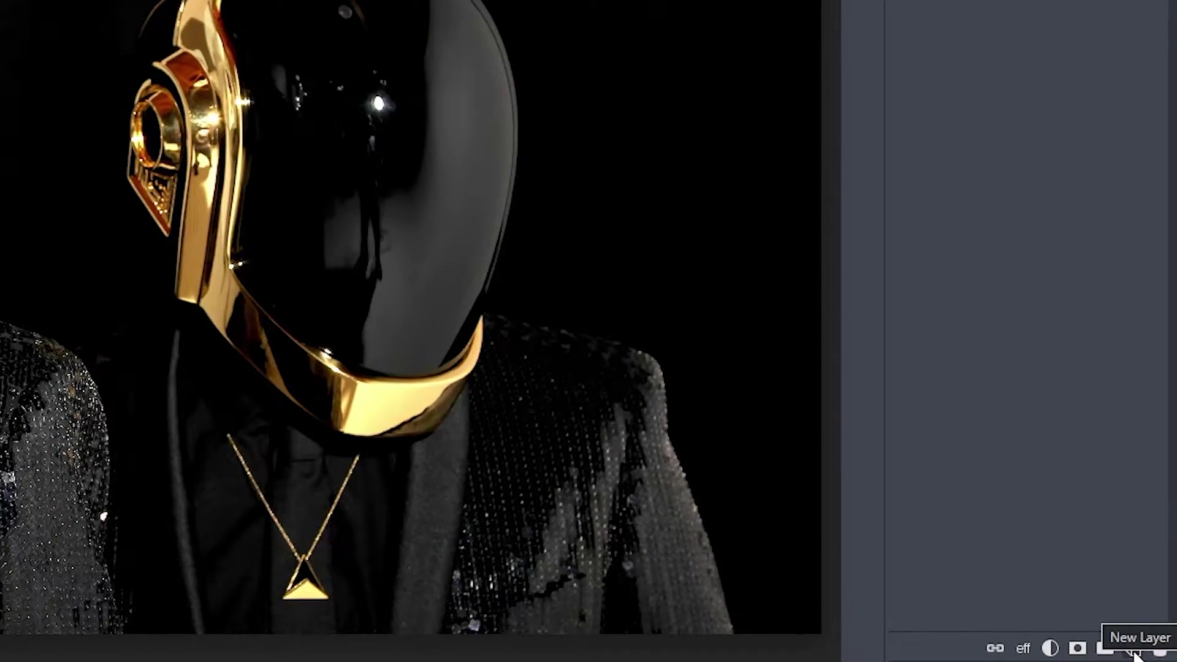
Add a new empty layer and choose the 24 px hard round brush.
left_click(1133, 649)
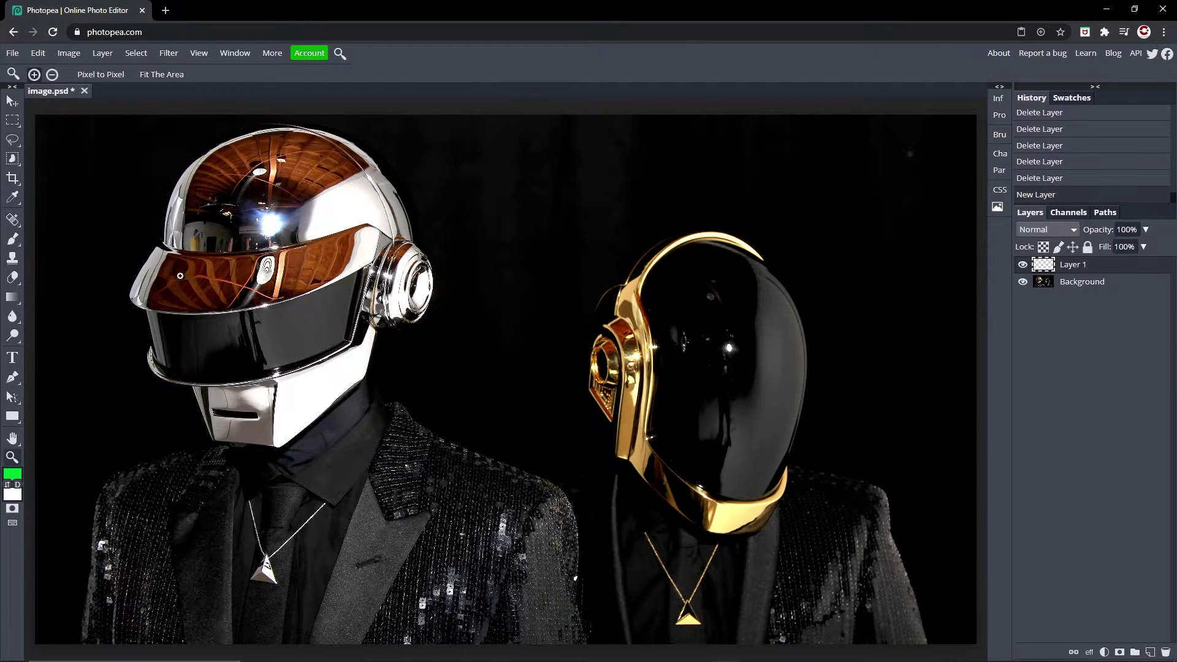
left_click(9, 240)
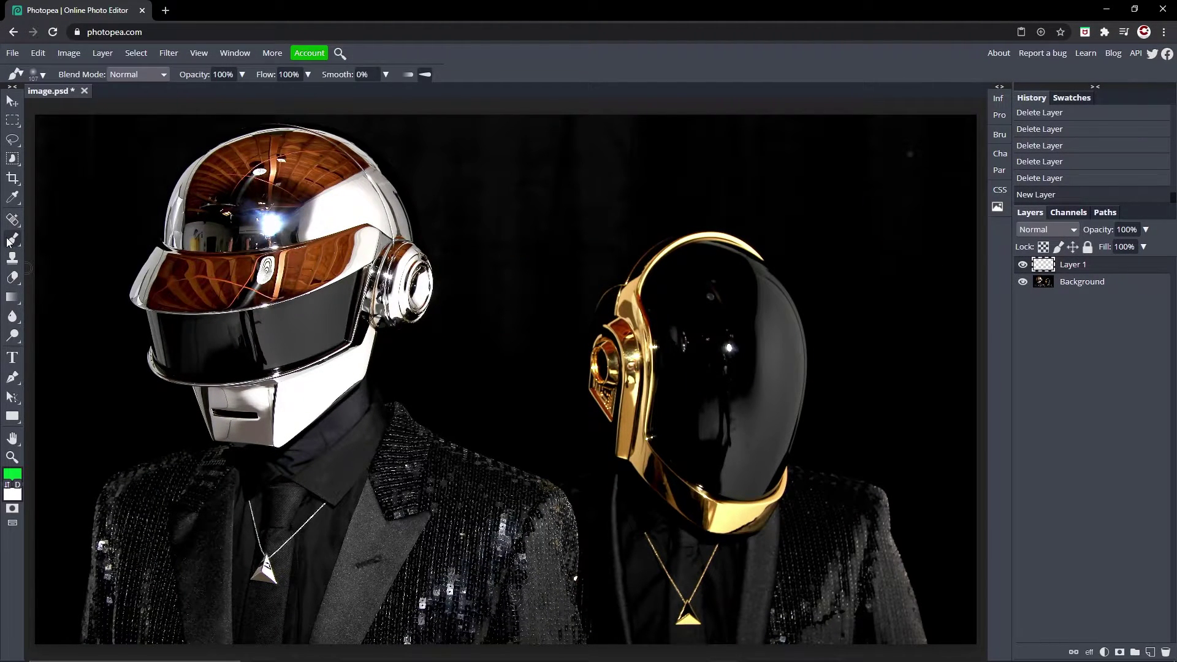
left_click(38, 74)
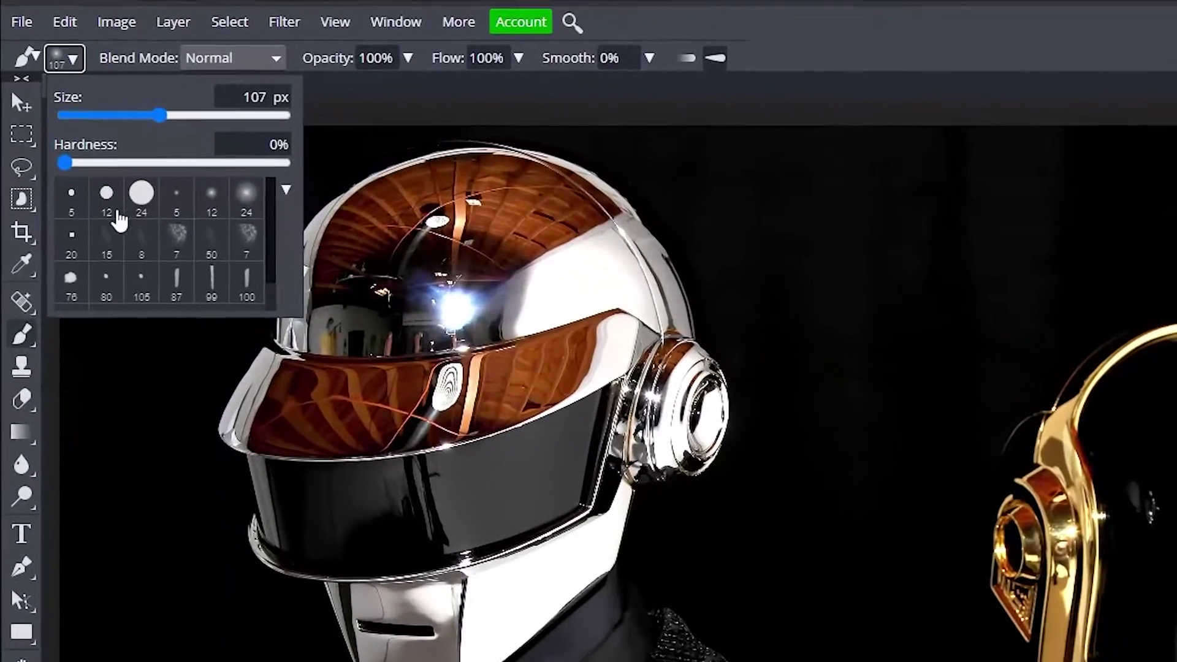
left_click(83, 155)
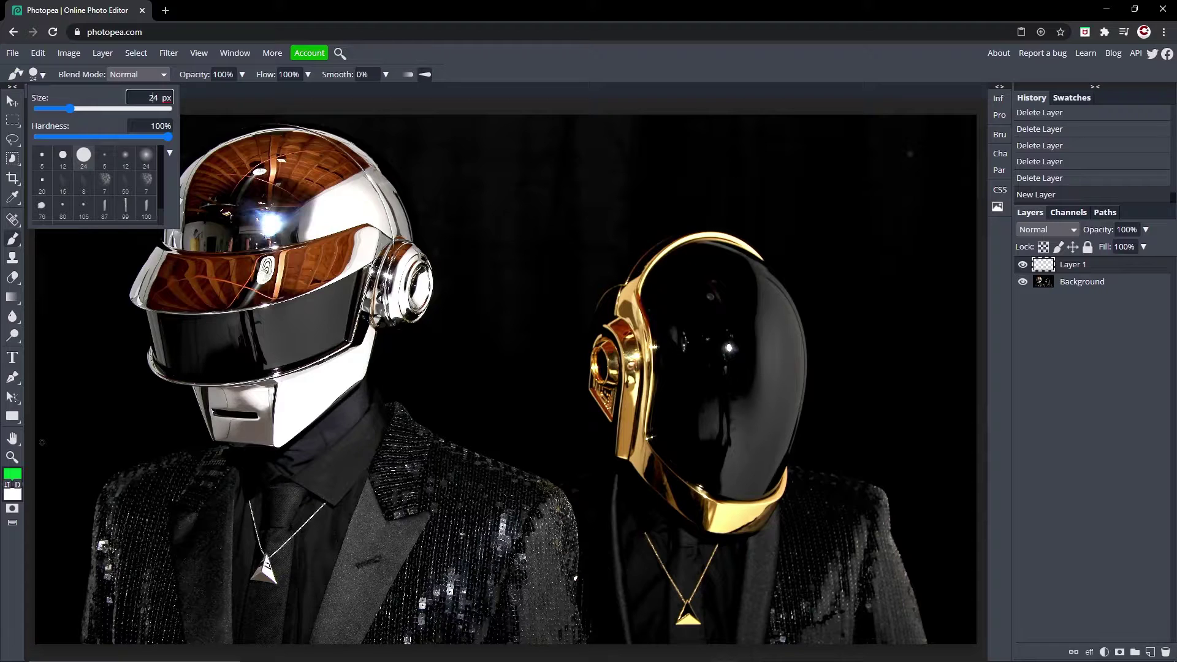
Set the foreground painting colour to white.
left_click(13, 474)
left_click(115, 204)
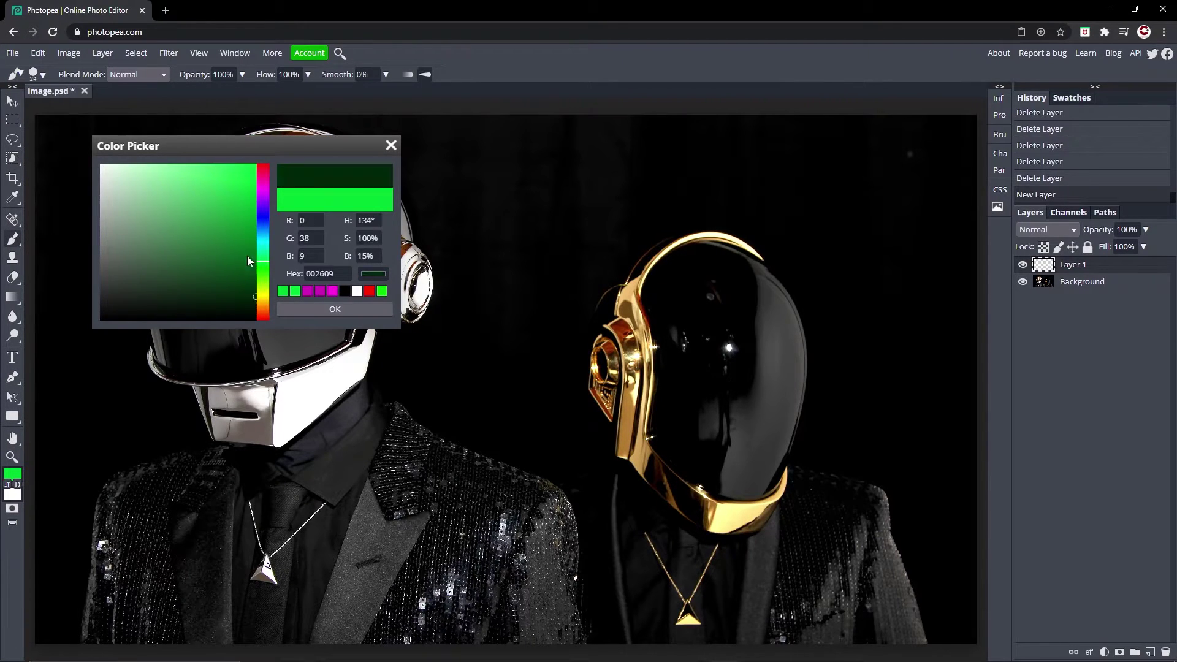
left_click(156, 273)
left_click_drag(140, 288, 326, 112)
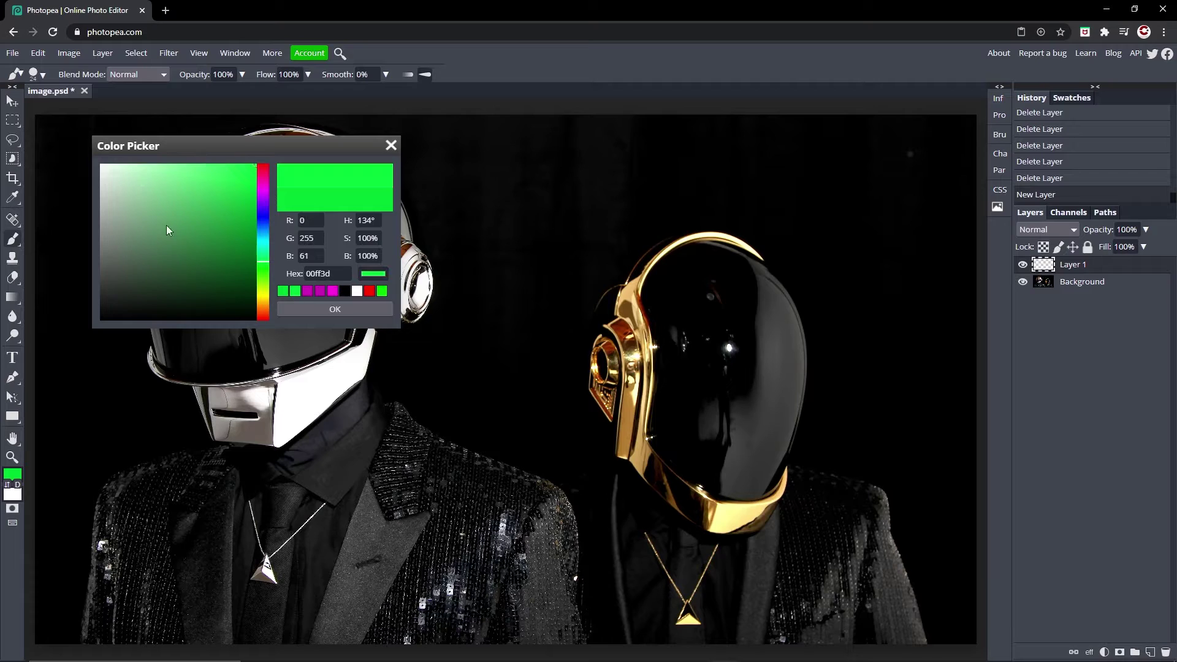
left_click_drag(169, 230, 100, 164)
left_click(334, 309)
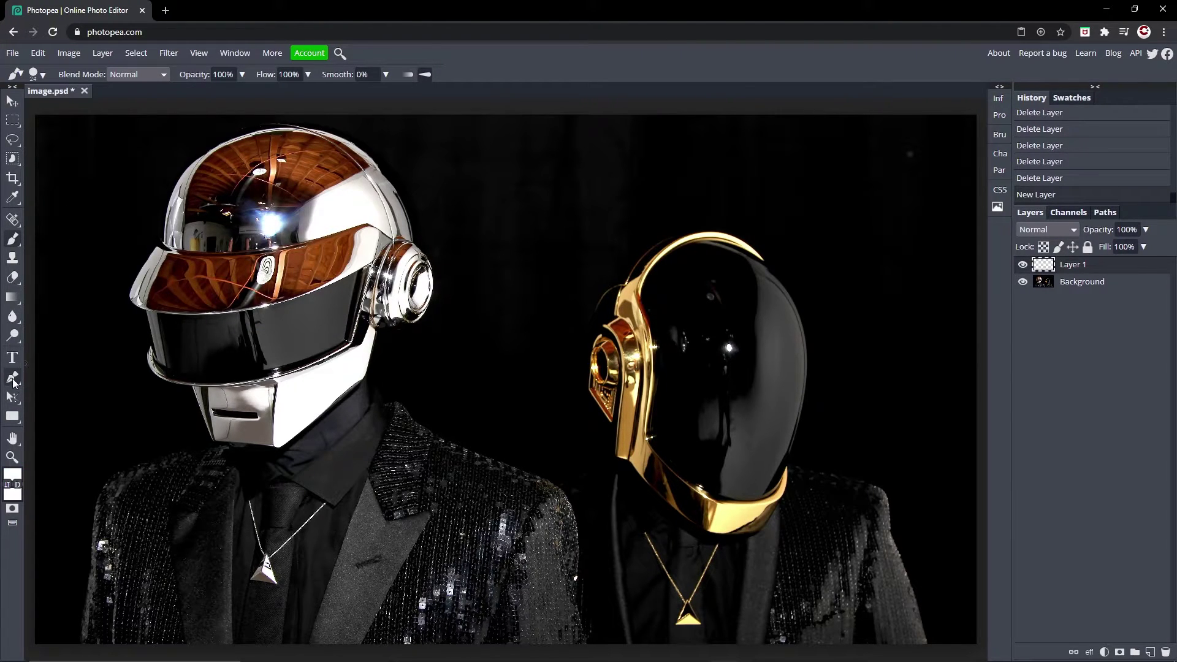
Set the Pen tool to Shape mode with no fill, white stroke and 11 px width.
left_click(14, 378)
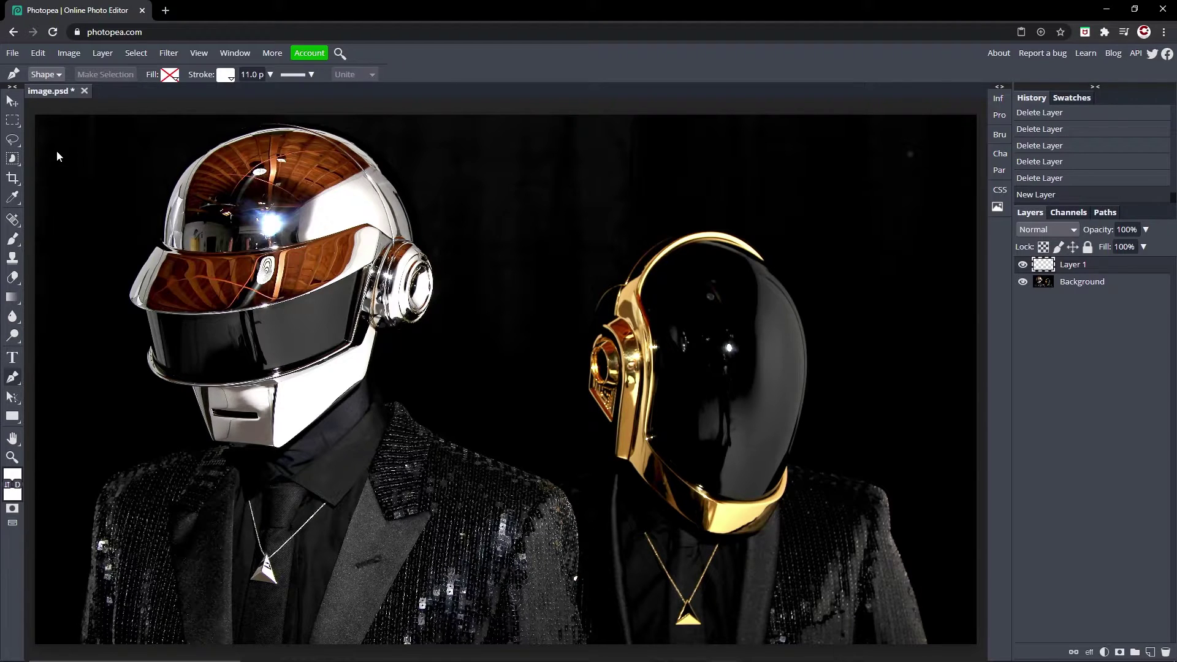
left_click(46, 74)
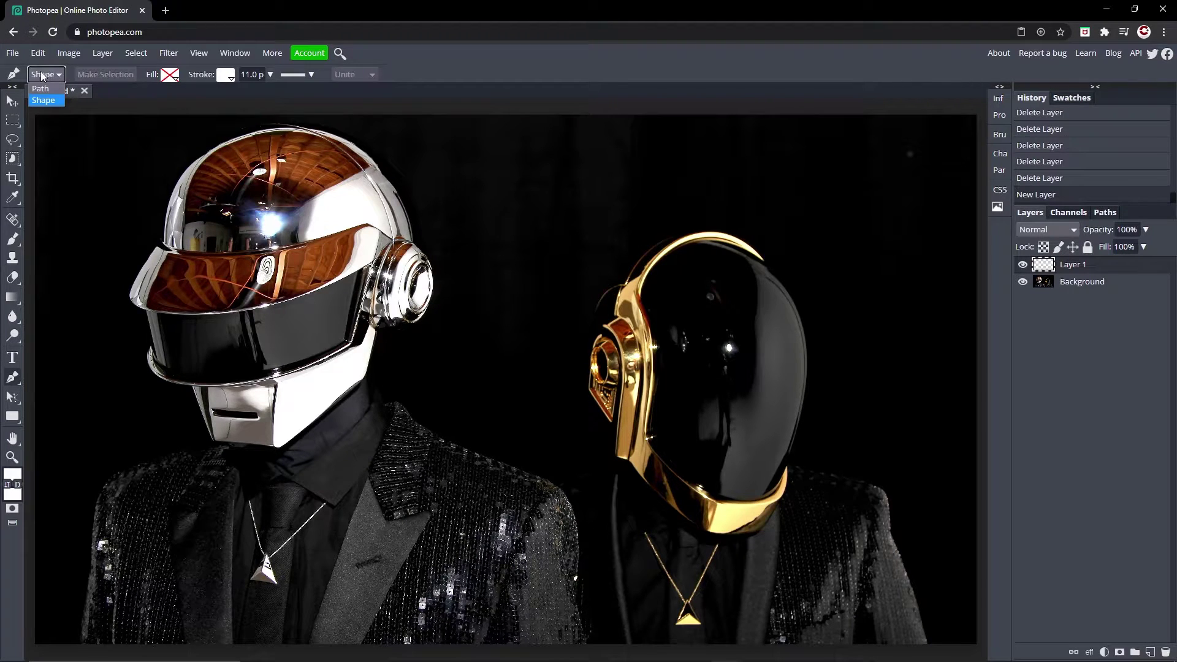
left_click(53, 101)
left_click(170, 75)
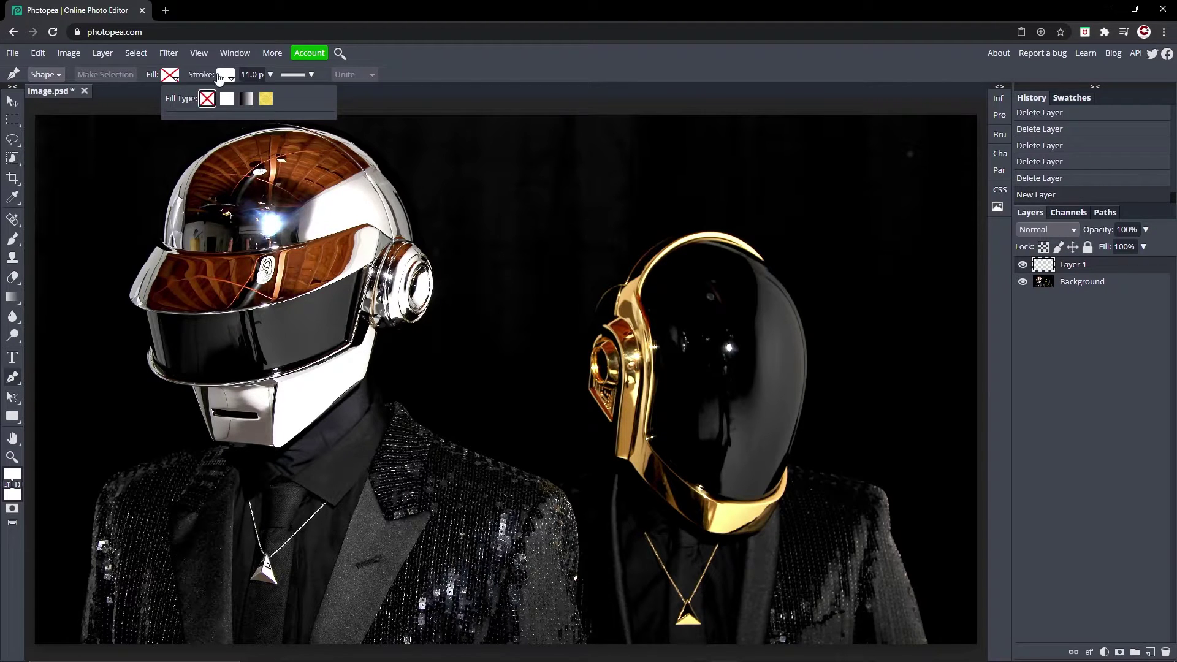
left_click(220, 75)
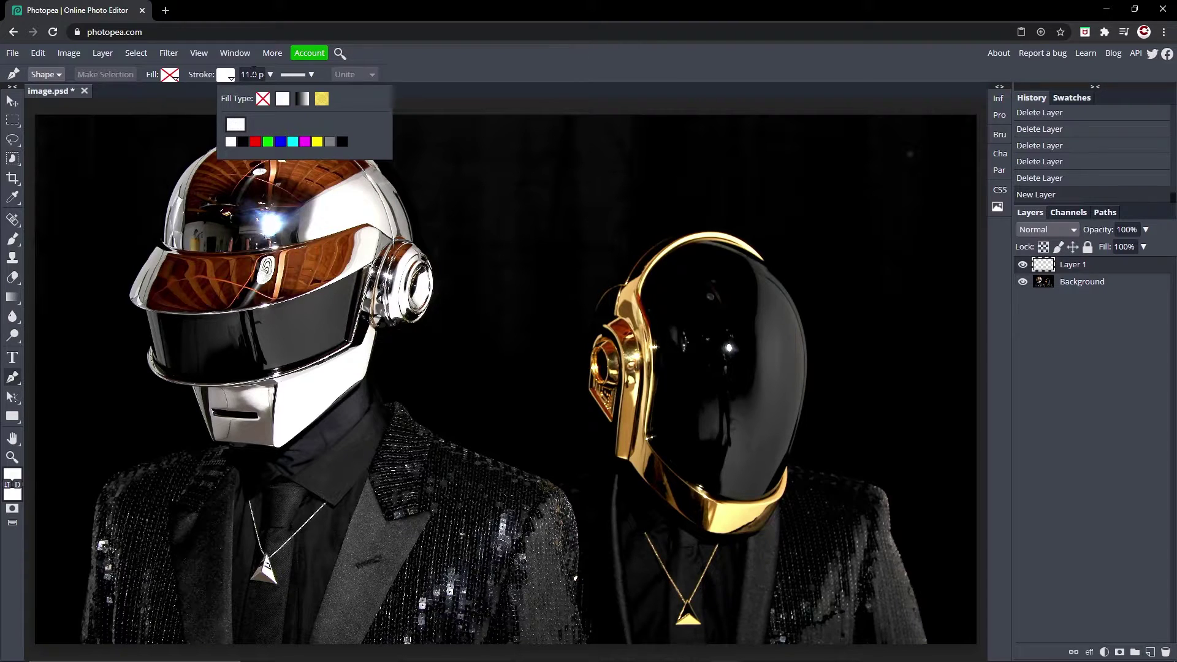
left_click(270, 74)
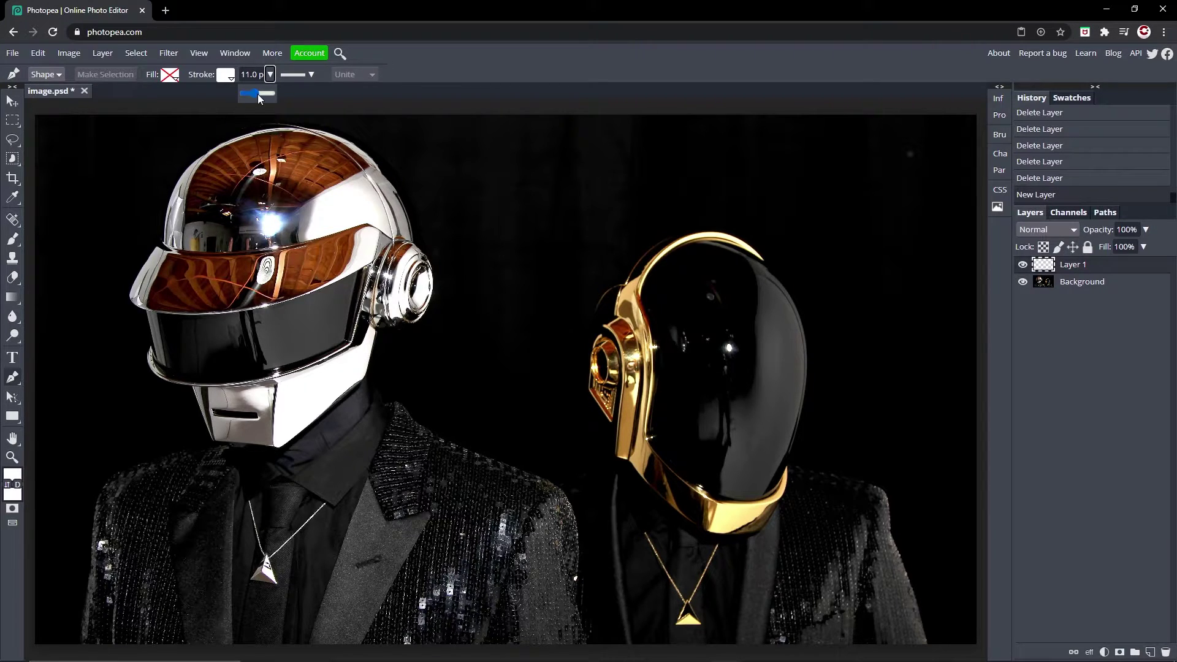
left_click_drag(259, 99, 255, 97)
left_click(271, 76)
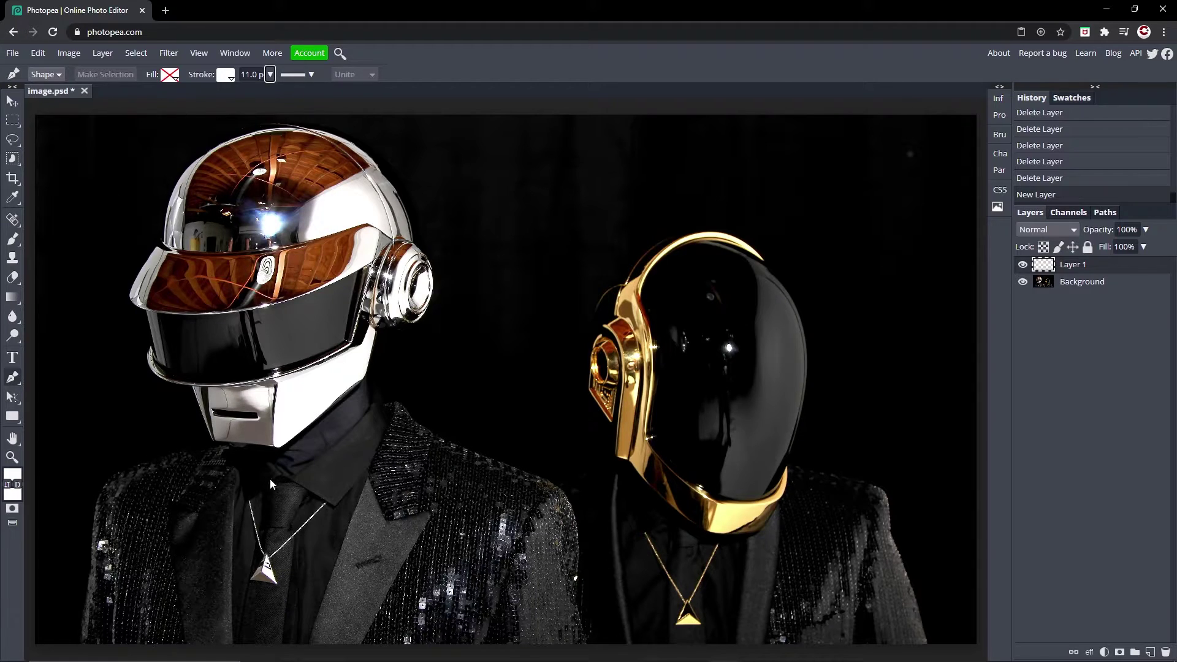
Zoom in on the silver helmet and return to the Pen tool.
left_click(12, 456)
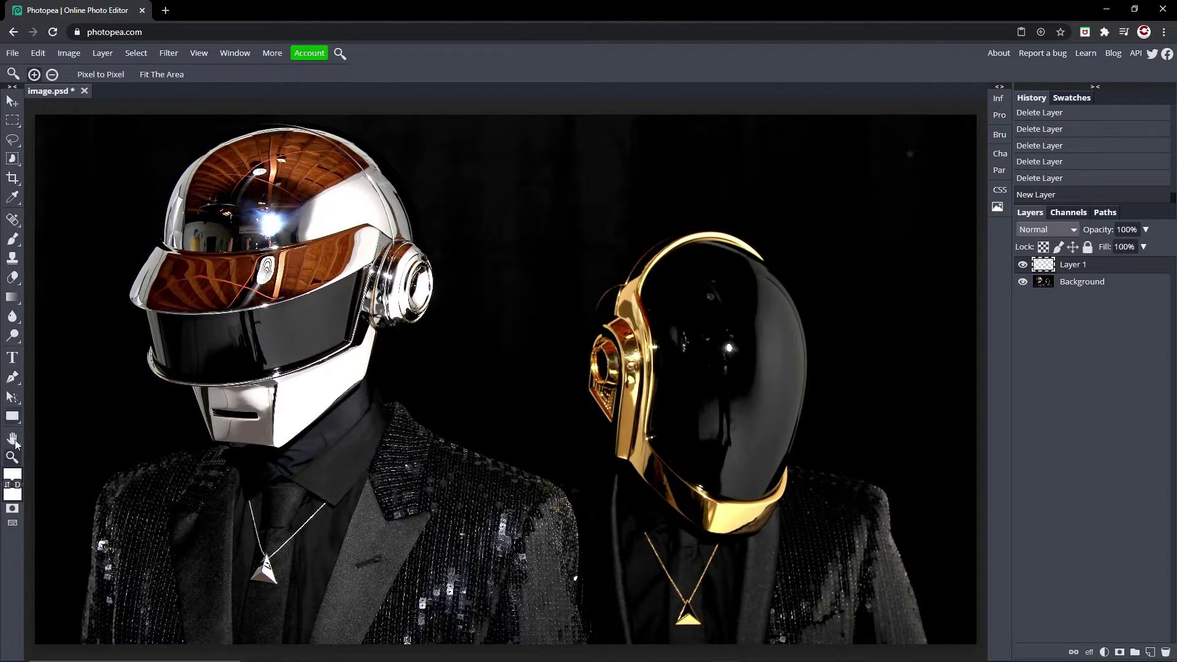
left_click(87, 266)
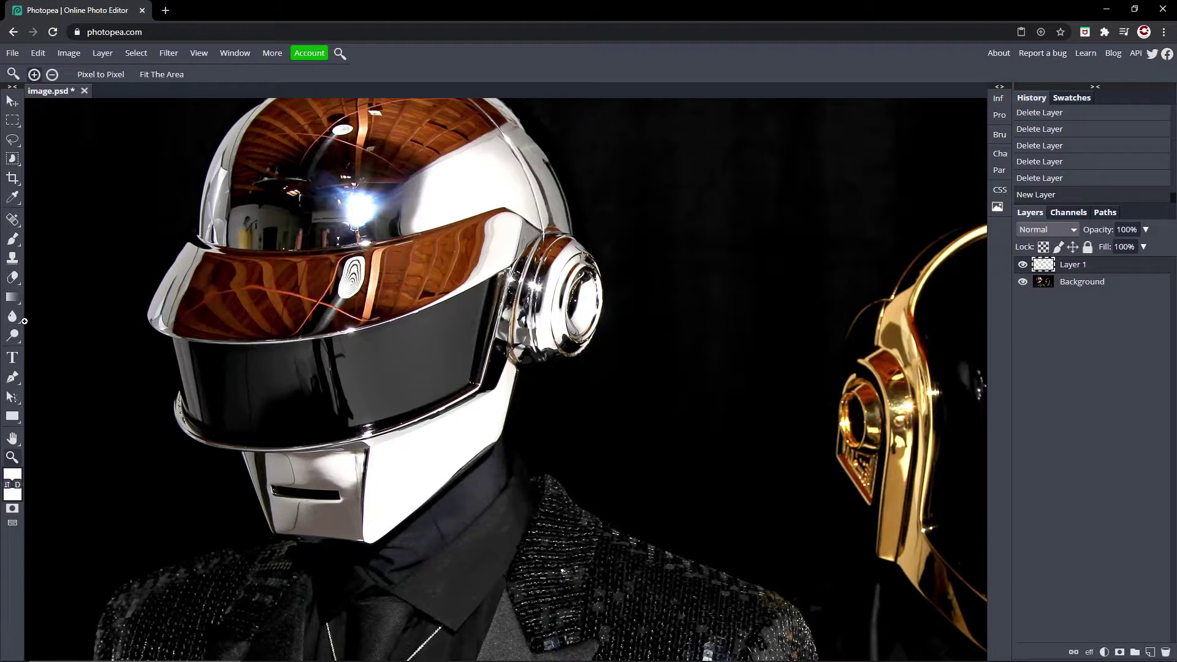
left_click(13, 376)
scroll(166, 337, "up", 2)
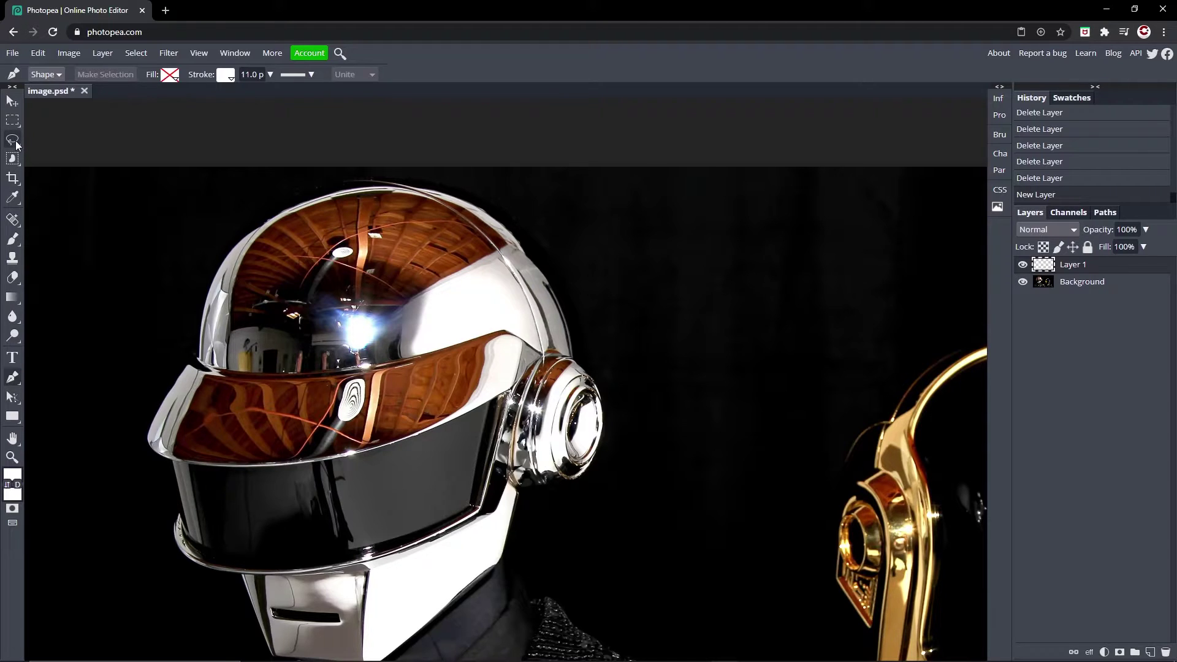
Trace a trial outline down the helmet's left edge, then undo it.
left_click(279, 201)
left_click(226, 250)
left_click(204, 312)
left_click(193, 355)
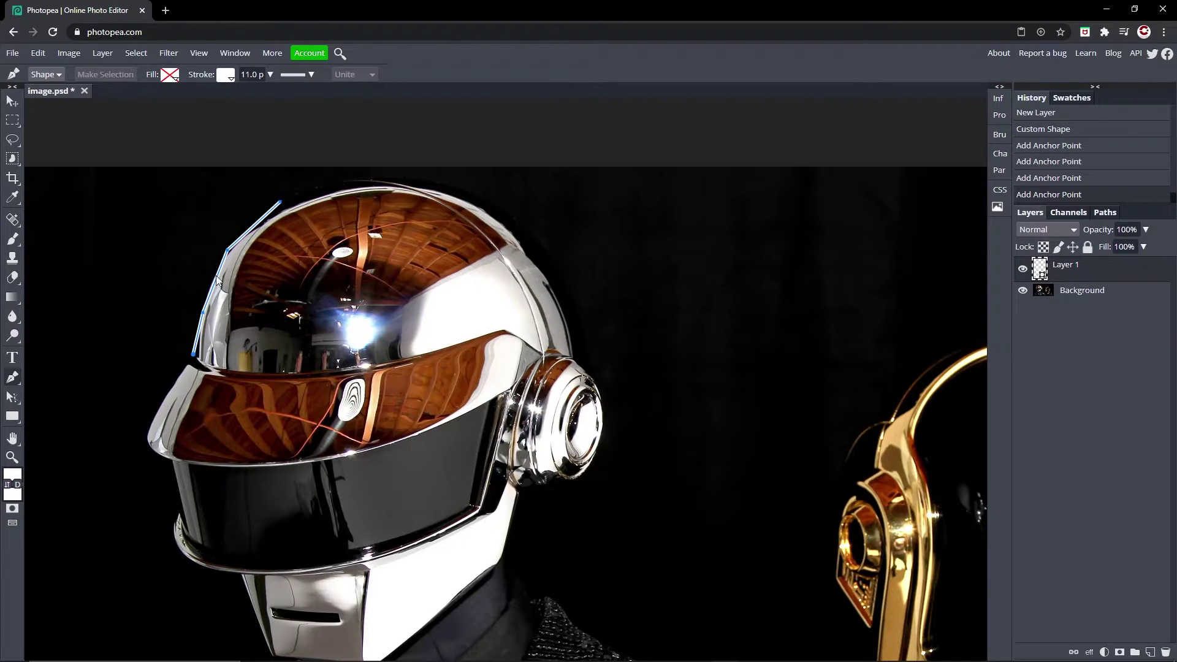
left_click_drag(161, 399, 174, 487)
key("ctrl+z")
key("ctrl+z")
key("ctrl+z")
key("ctrl+z")
key("ctrl+z")
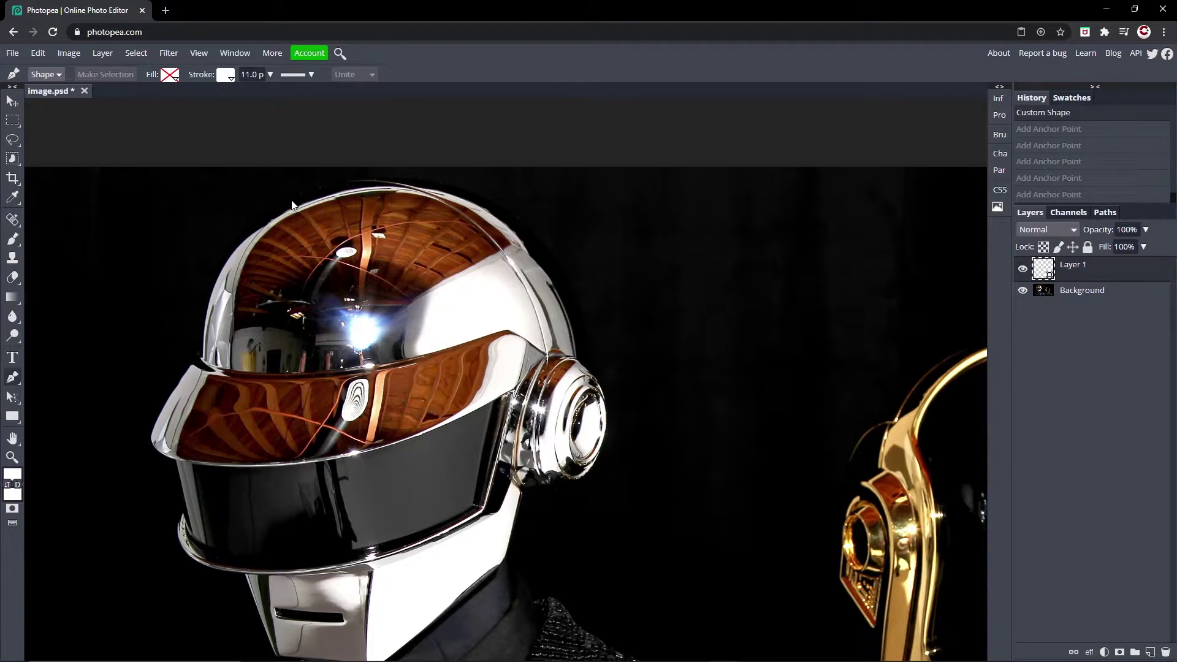
Trace a white outline from the helmet top down its left side toward the visor.
left_click(291, 200)
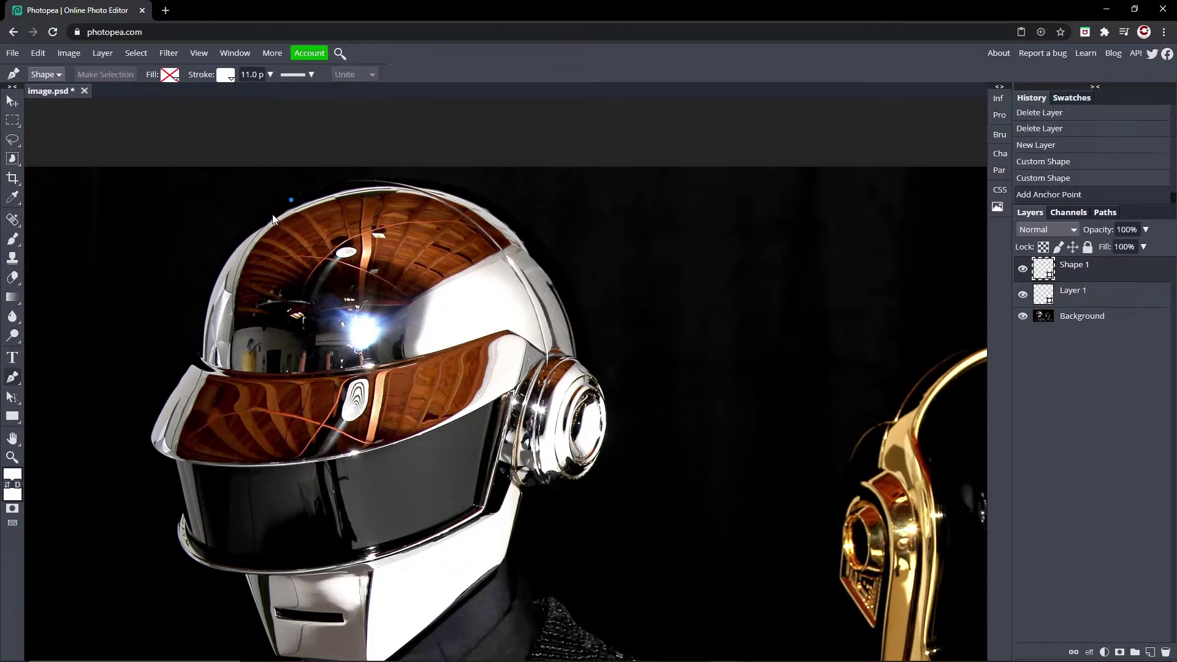
left_click(238, 243)
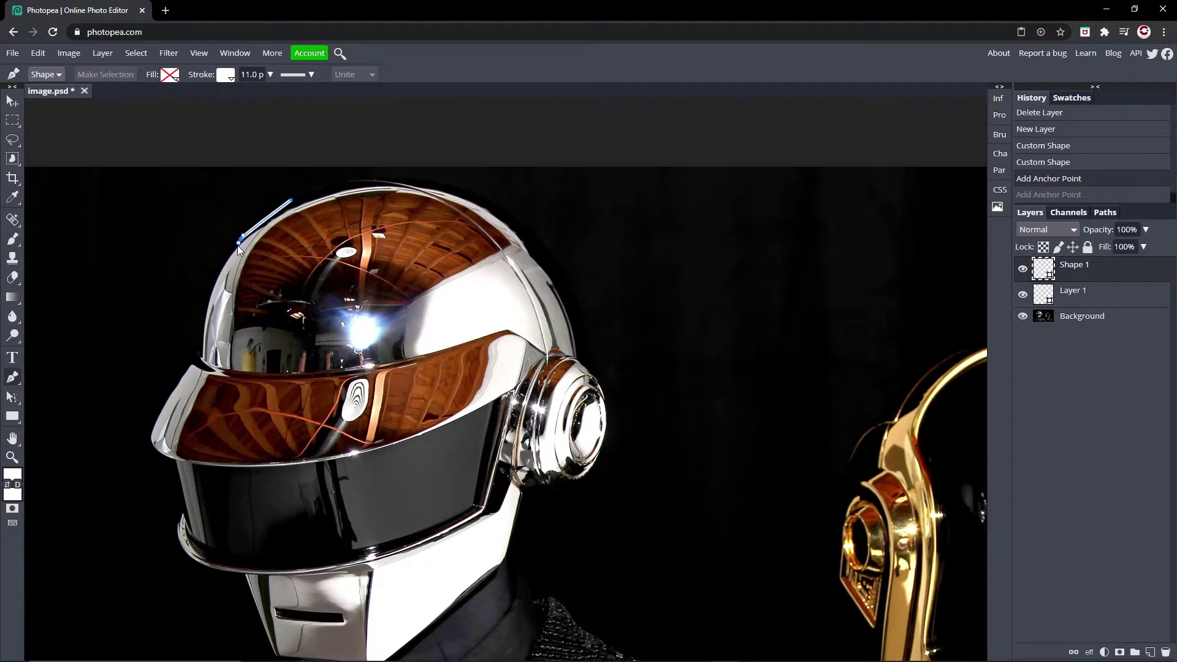
left_click_drag(234, 250, 220, 273)
left_click_drag(207, 318, 204, 340)
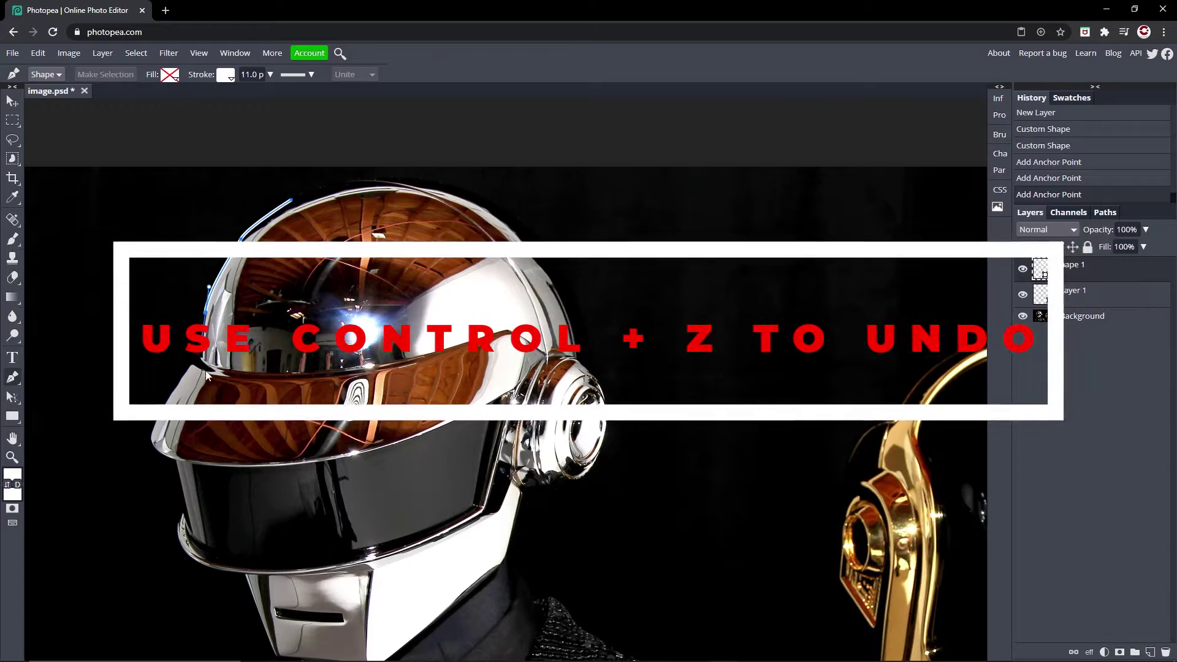
left_click_drag(199, 360, 182, 371)
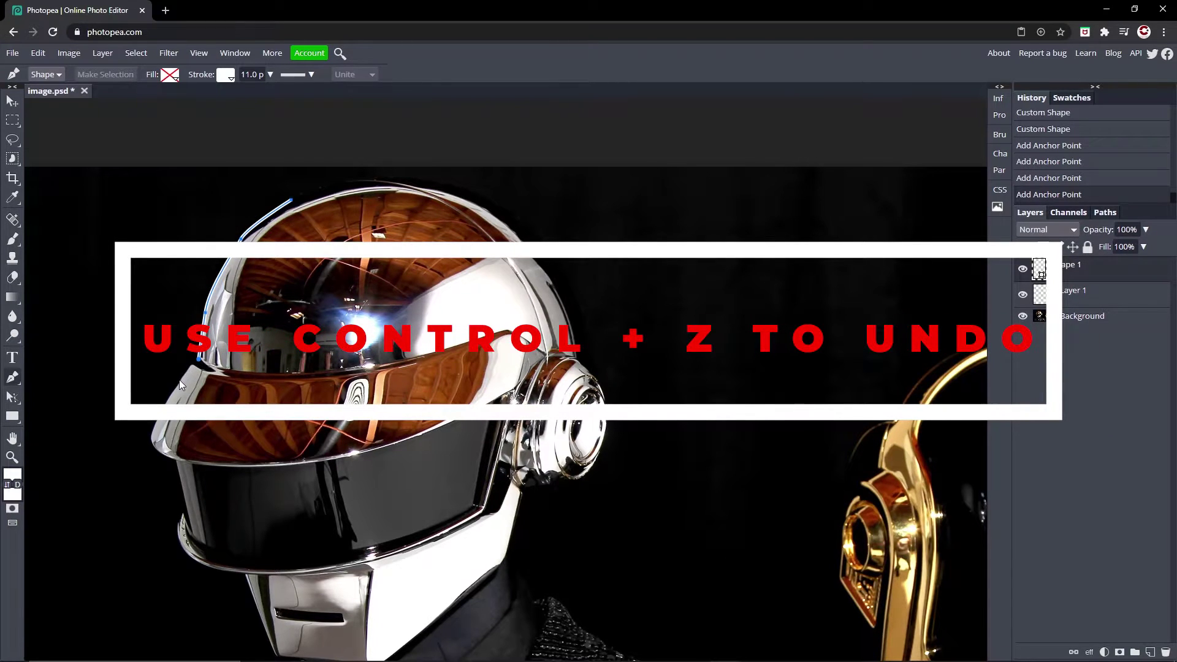
left_click(179, 380)
scroll(179, 380, "down", 1)
left_click(160, 354)
left_click(150, 379)
left_click(174, 400)
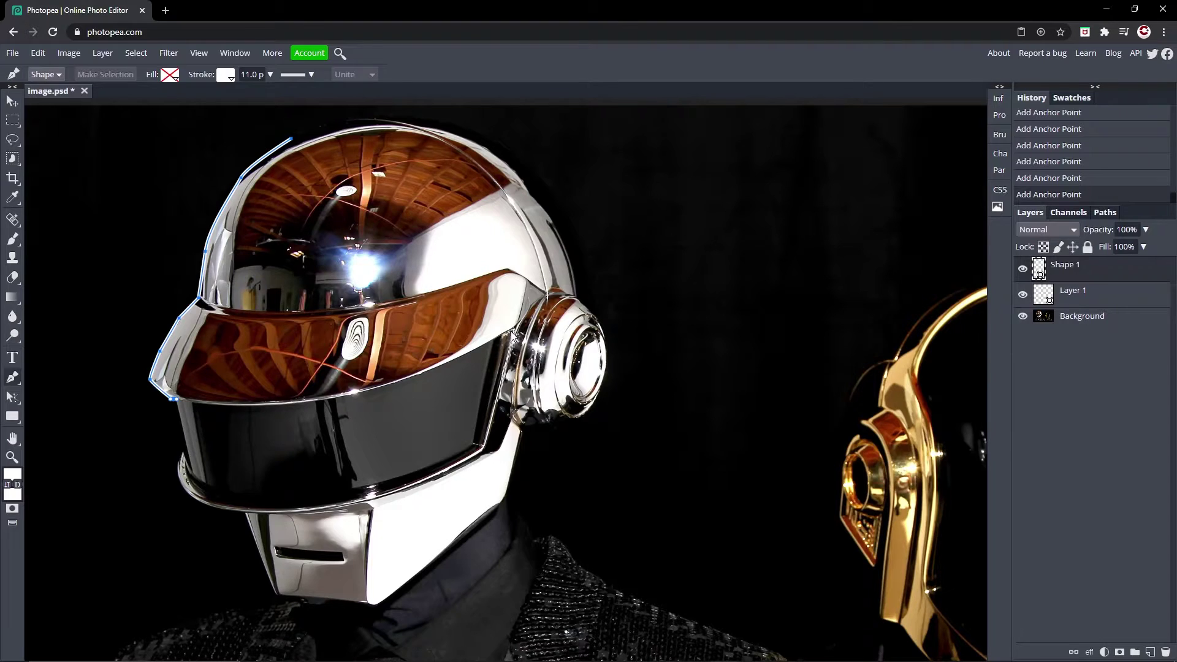
key("ctrl+z")
mouse_move(228, 406)
left_mouse_down()
mouse_move(282, 401)
mouse_move(225, 410)
left_mouse_up()
Continue the outline along the visor's right edge and lower corner, fixing misplaced anchors.
left_click(512, 340)
key("ctrl+z")
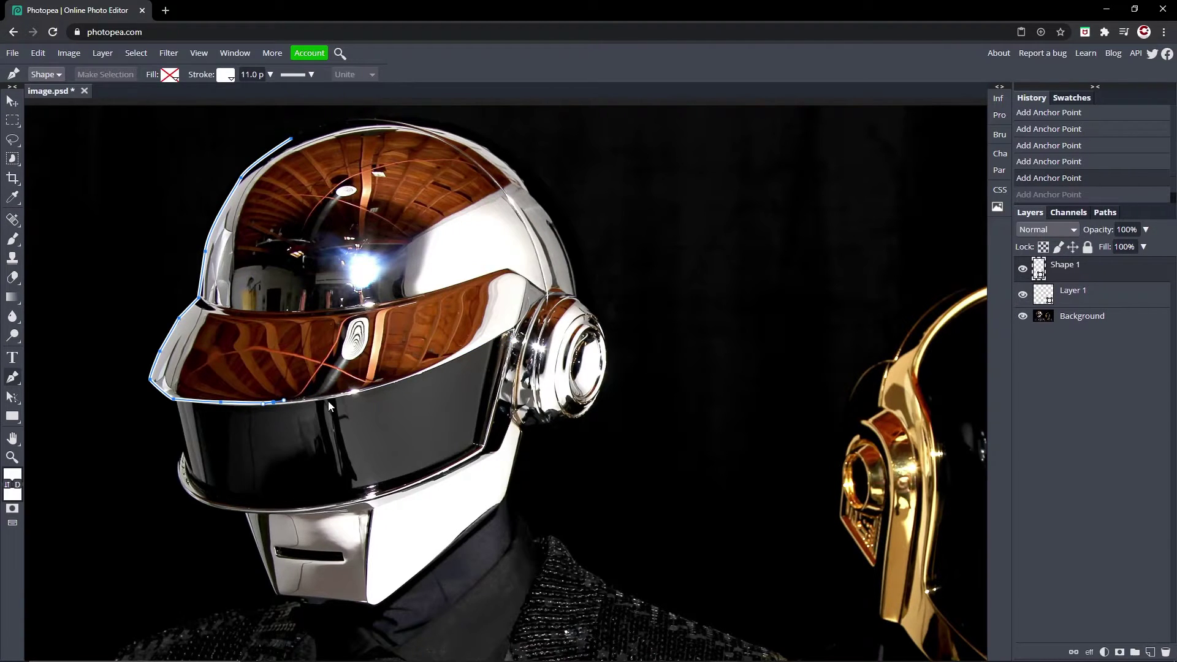
left_click_drag(330, 400, 337, 399)
left_click(410, 379)
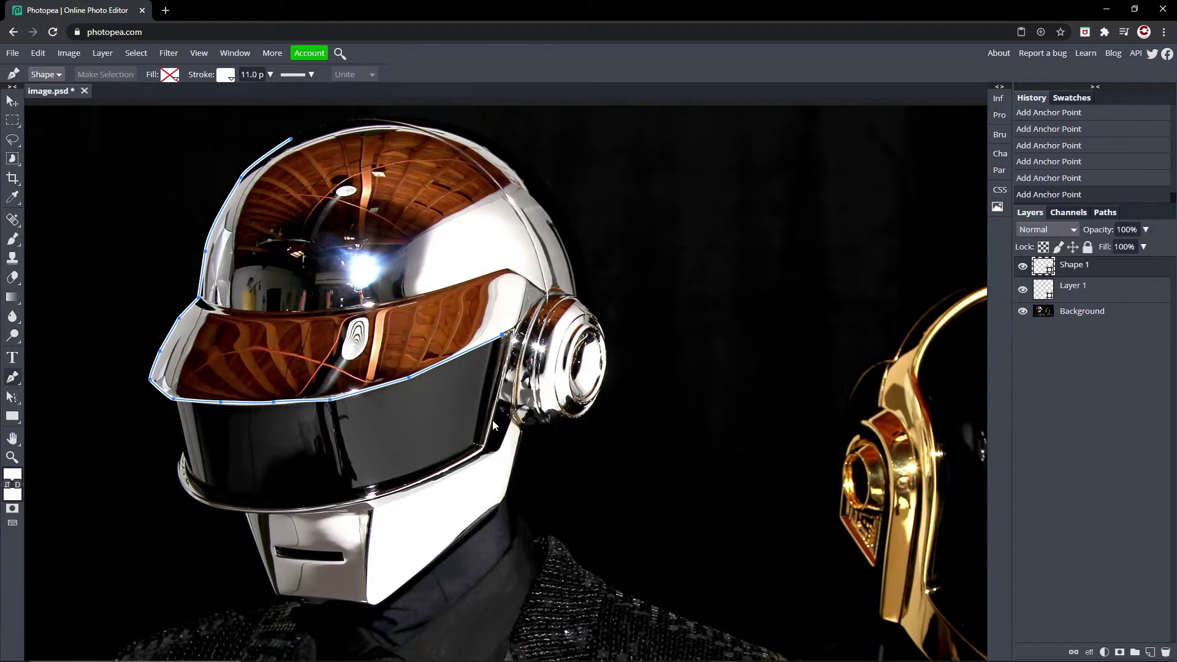
left_click(513, 328)
left_click(484, 448)
left_click_drag(423, 479, 258, 511)
left_click(283, 509)
key("ctrl+z")
key("ctrl+shift+z")
key("ctrl+z")
key("ctrl+z")
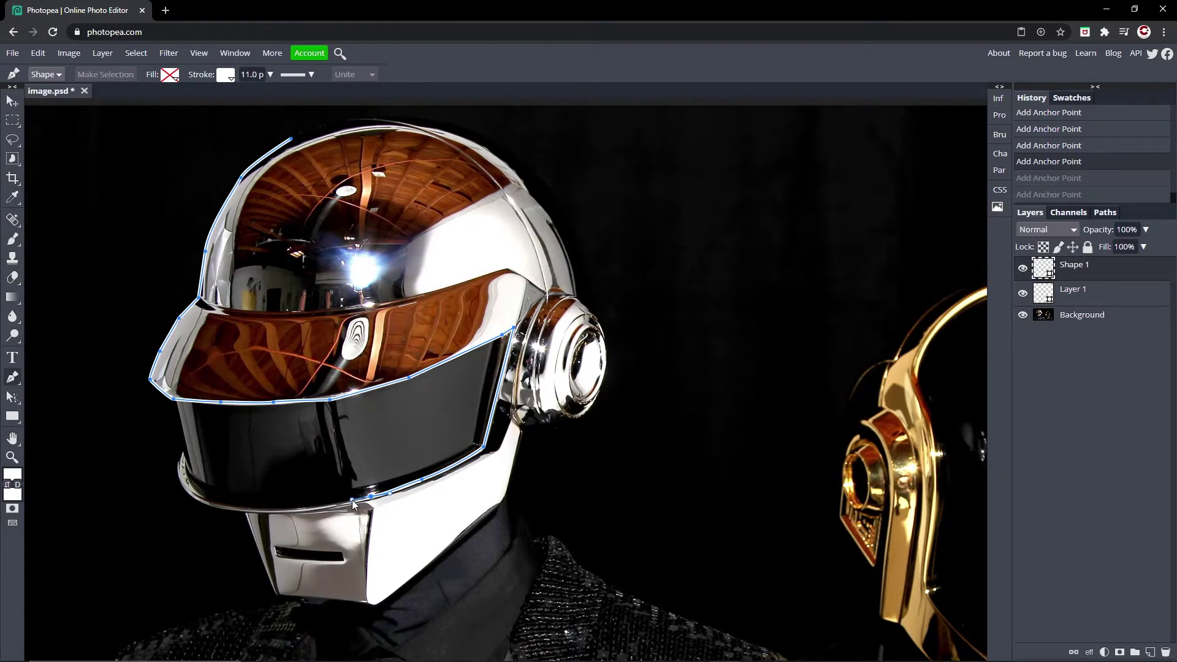
Finish the outline along the visor's lower edge and its lower-left curve.
left_click(330, 508)
left_click(274, 508)
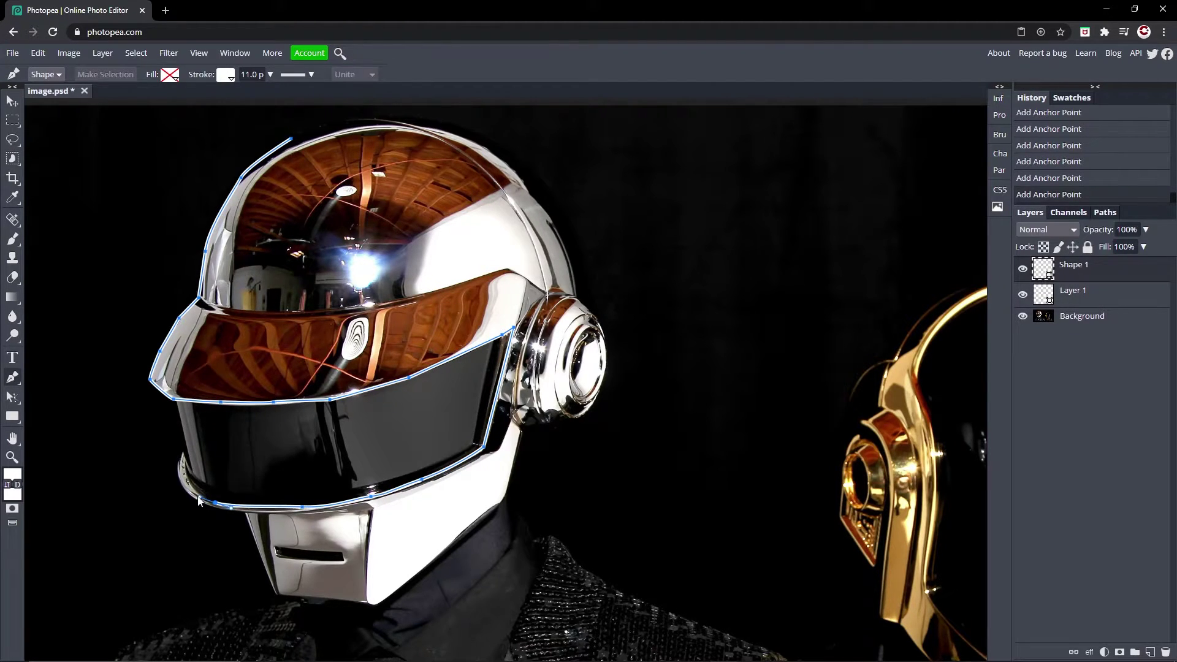
key("ctrl+z")
key("ctrl+z")
key("ctrl+z")
key("ctrl+z")
key("ctrl+z")
key("ctrl+z")
left_click(438, 472)
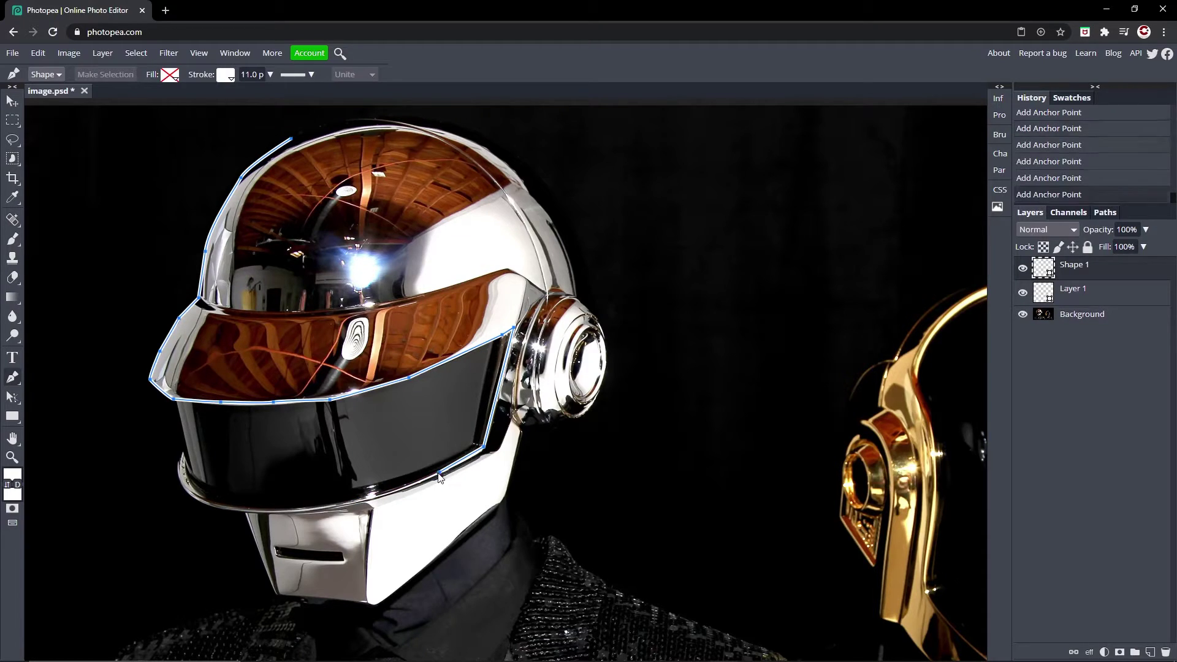
key("ctrl+z")
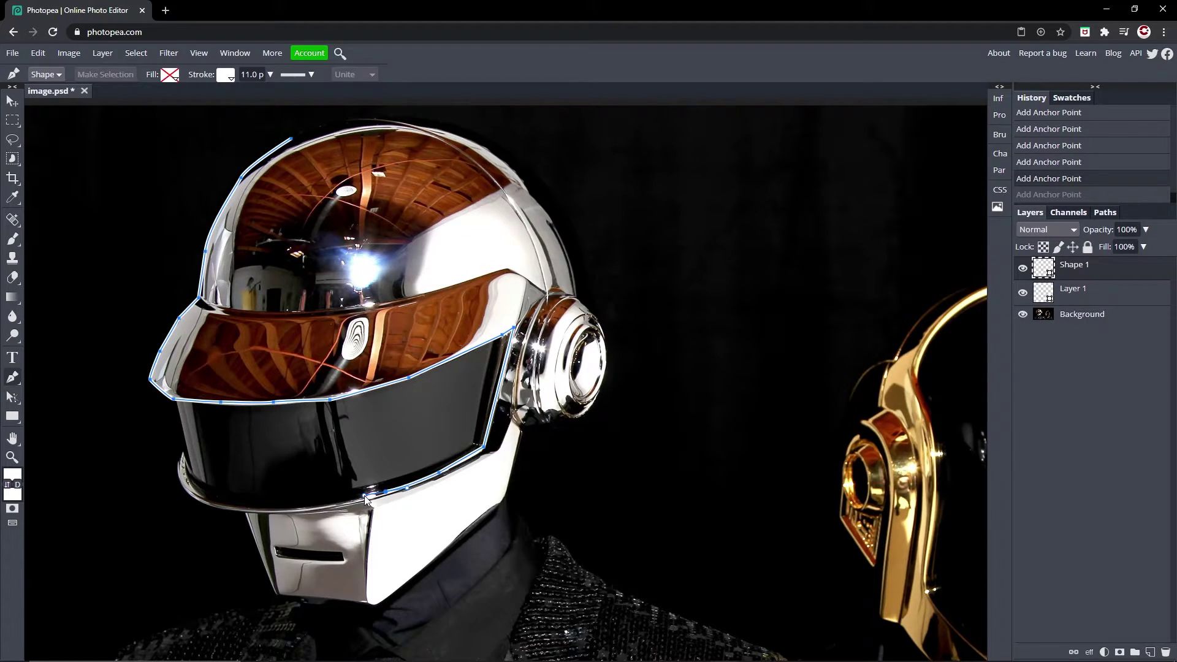
left_click_drag(274, 509, 179, 470)
left_click(183, 452)
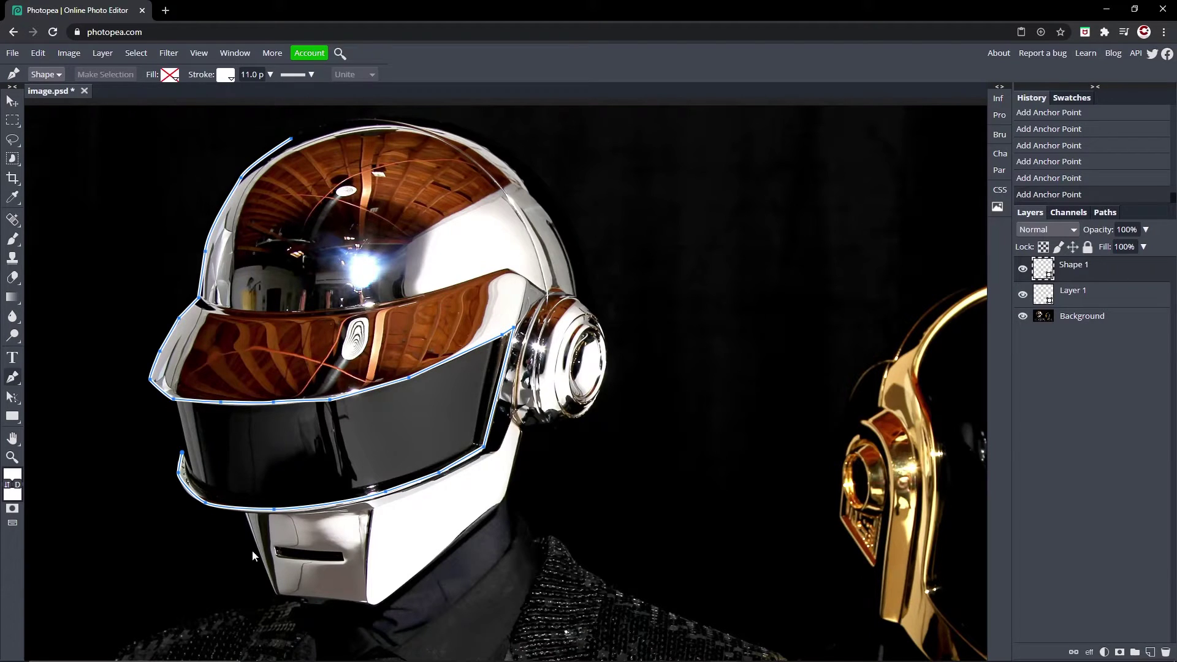
left_click(189, 493)
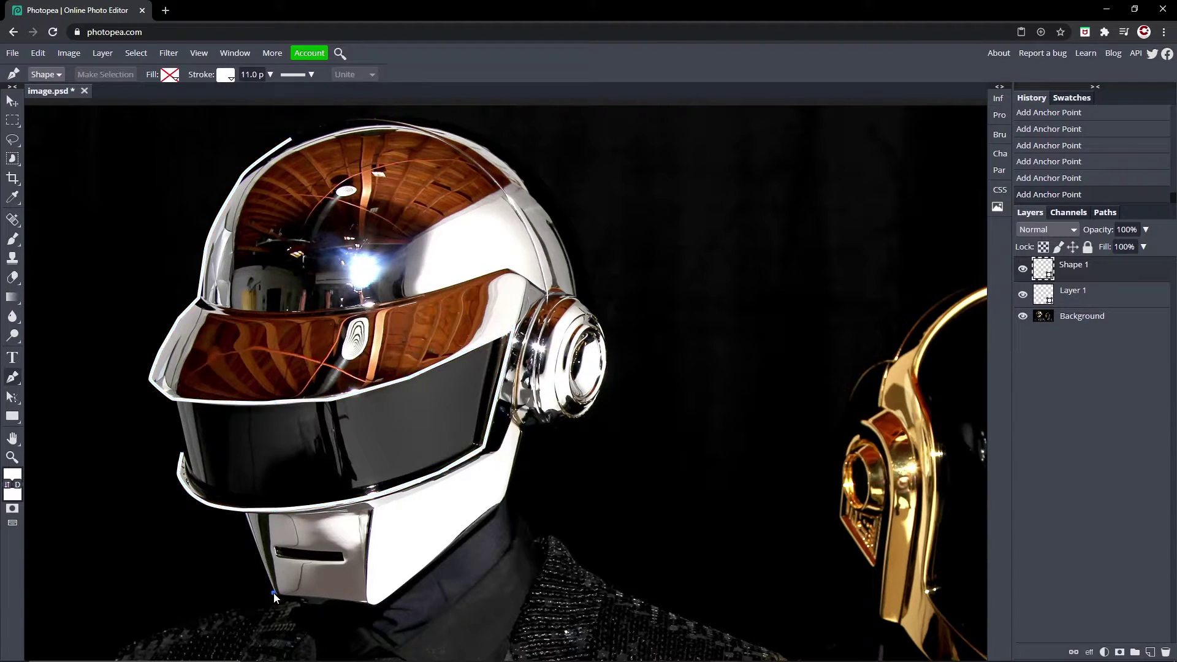
Close the visor path and trace the left shoulder outward from the chin.
left_click(269, 592)
scroll(272, 533, "down", 2)
left_click(207, 496)
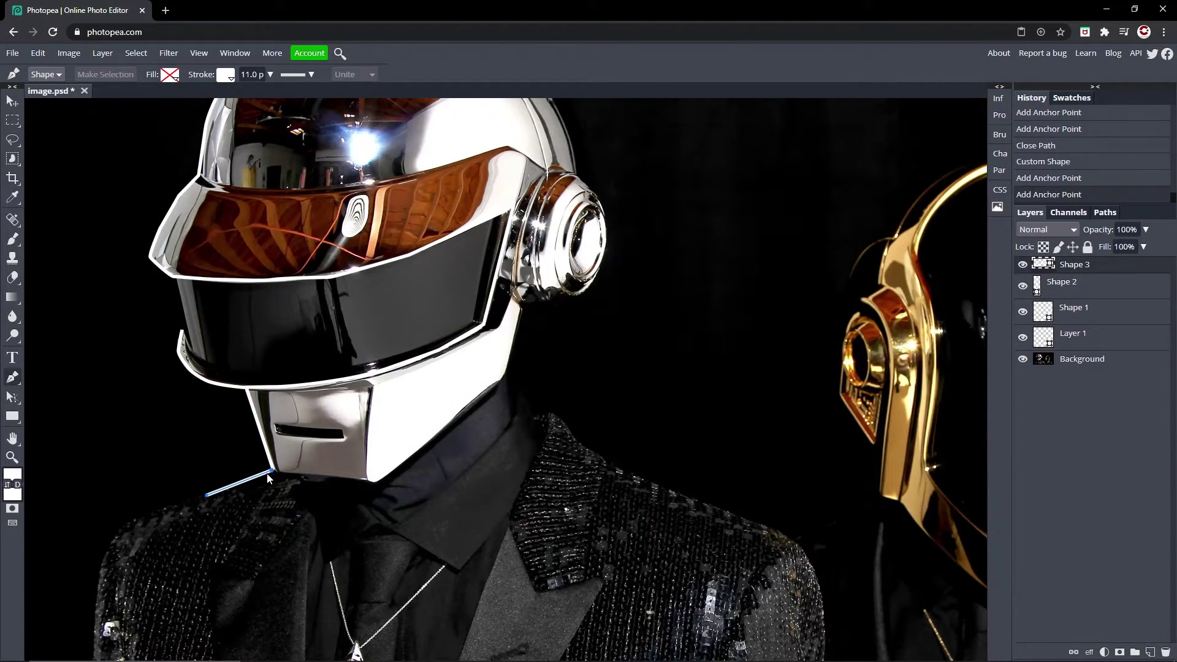
left_click(270, 469)
left_click(181, 503)
left_click(127, 524)
left_click(112, 540)
key("ctrl+z")
left_click(269, 470)
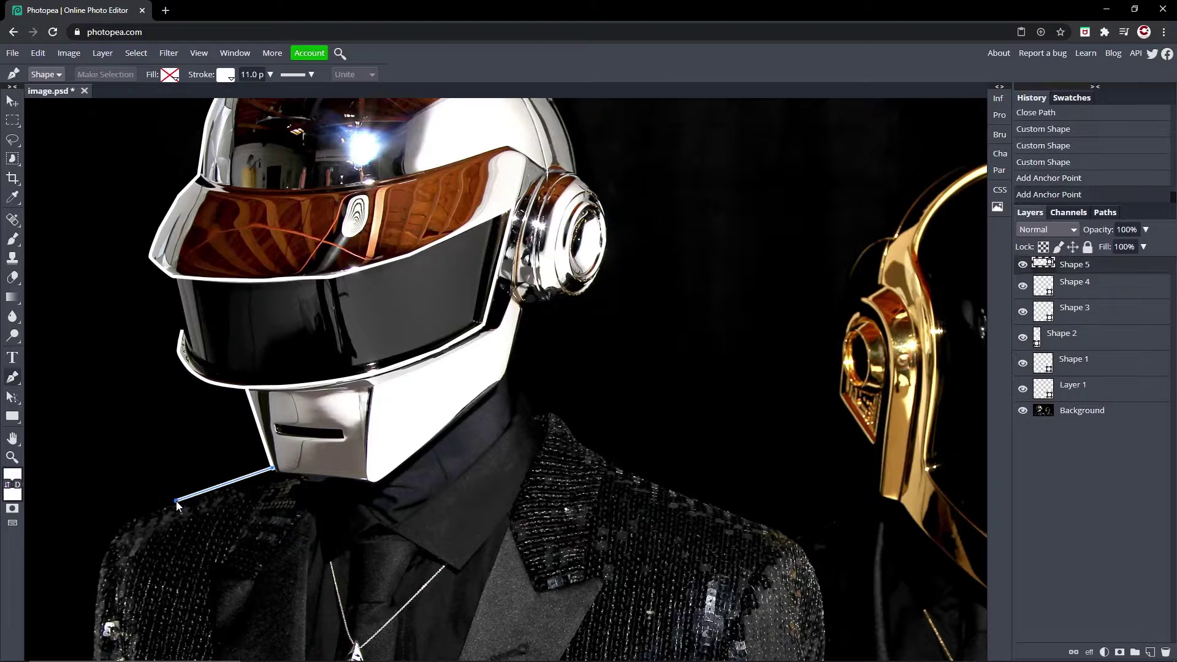
left_click(176, 501)
left_click(118, 528)
scroll(111, 490, "down", 2)
Outline the jacket's left edge, the image's bottom edge and the jacket's right side.
left_click(102, 443)
left_click(93, 521)
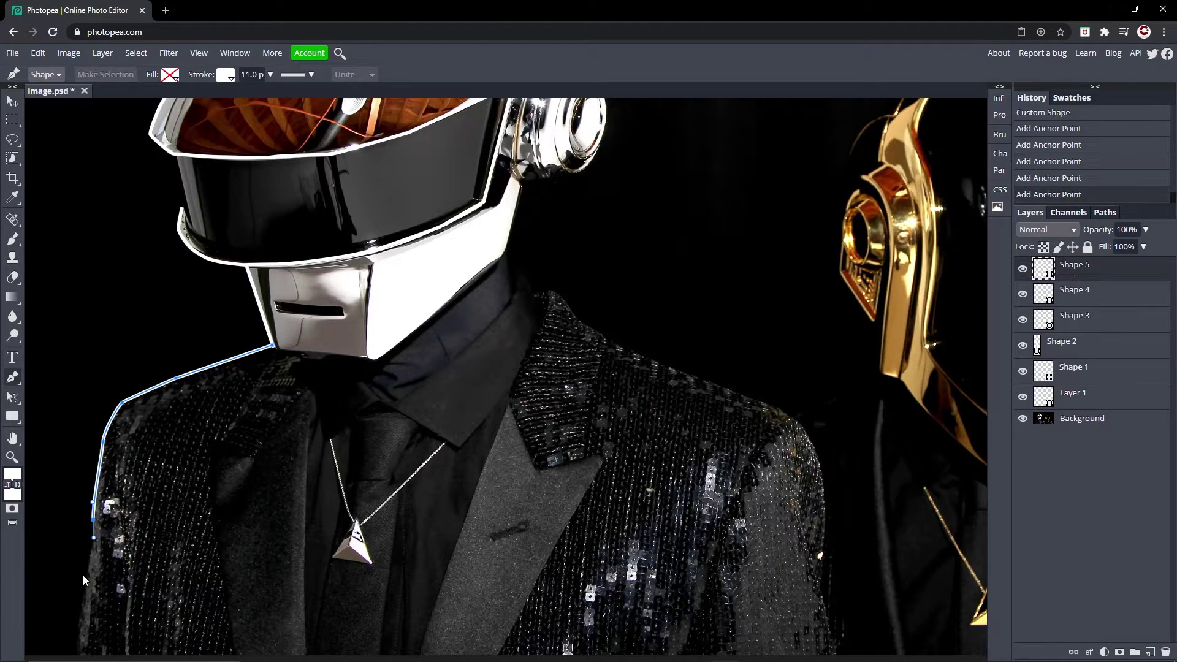
scroll(83, 576, "down", 3)
left_click(75, 474)
left_click(853, 476)
left_click(847, 434)
scroll(847, 392, "up", 2)
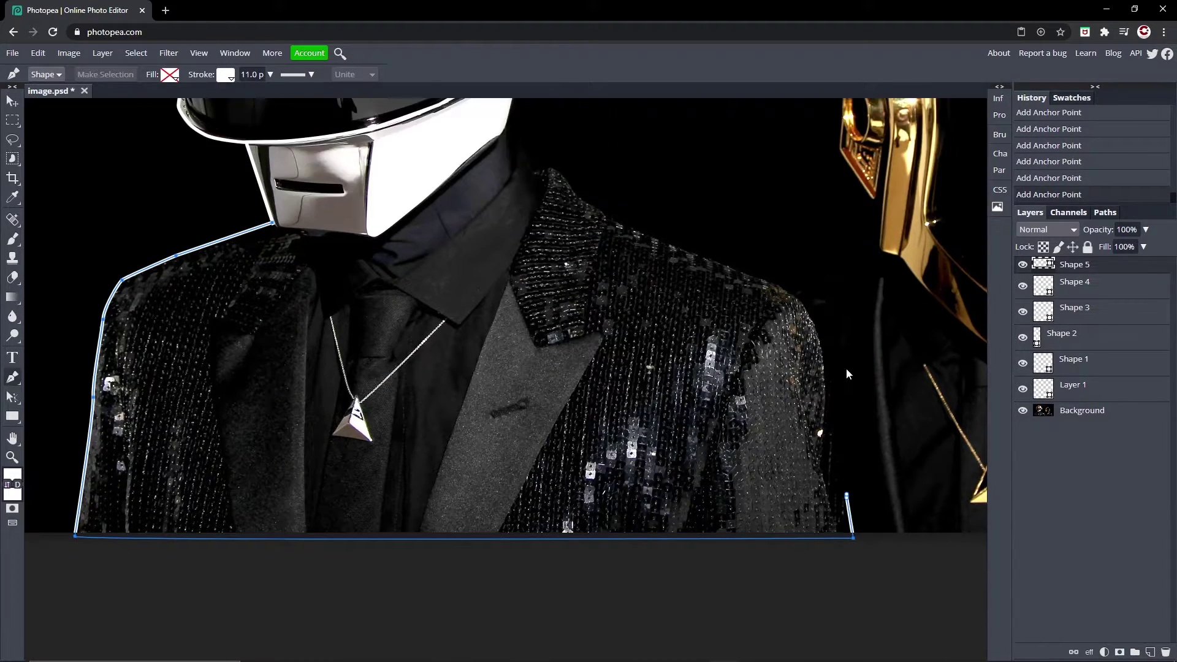
key("ctrl+z")
left_click(824, 478)
Trace up the right shoulder, along the collar and up the neck to the ear's base.
left_click(818, 335)
left_click(766, 279)
left_click(617, 226)
scroll(563, 212, "up", 4)
left_click(550, 292)
left_click(531, 285)
scroll(527, 294, "up", 4)
left_click(505, 372)
left_click(519, 308)
left_click(550, 296)
Outline the back and top of the helmet's ear piece.
scroll(588, 292, "up", 4)
left_click(606, 375)
left_click(606, 362)
left_click(577, 299)
left_click(602, 326)
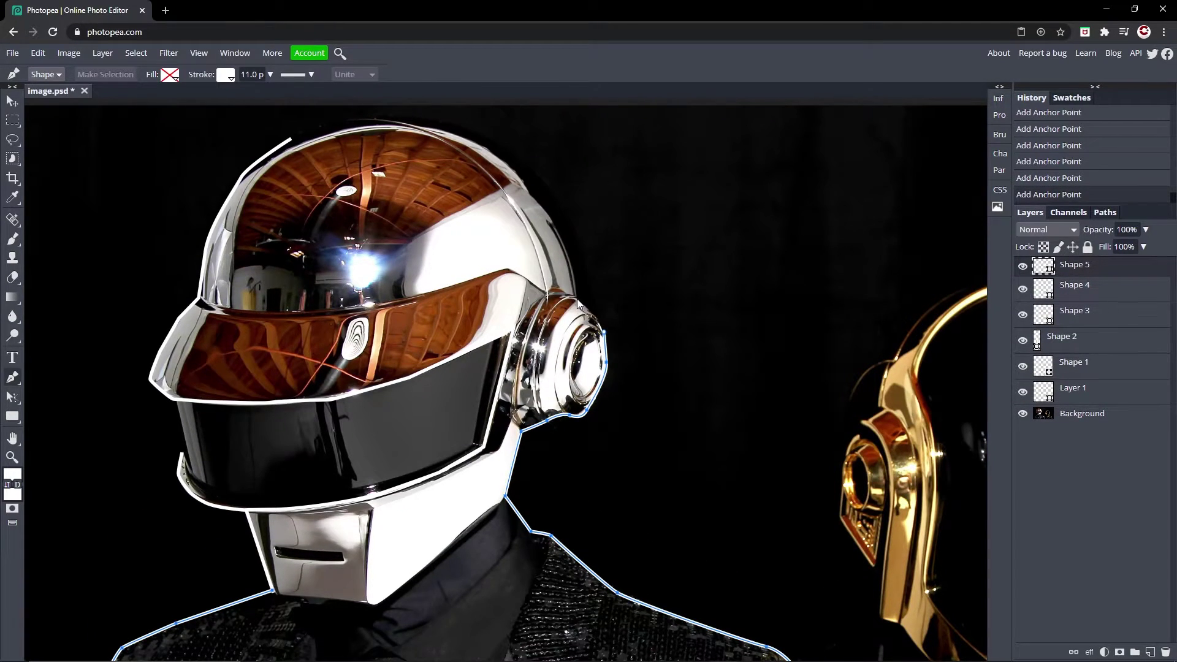
scroll(575, 296, "up", 2)
scroll(558, 300, "up", 4)
Trace up the back of the helmet to its top edge, correcting misplaced points.
left_click(567, 432)
left_click(517, 355)
left_click_drag(429, 305, 389, 305)
key("ctrl+z")
left_click(480, 330)
left_click(290, 320)
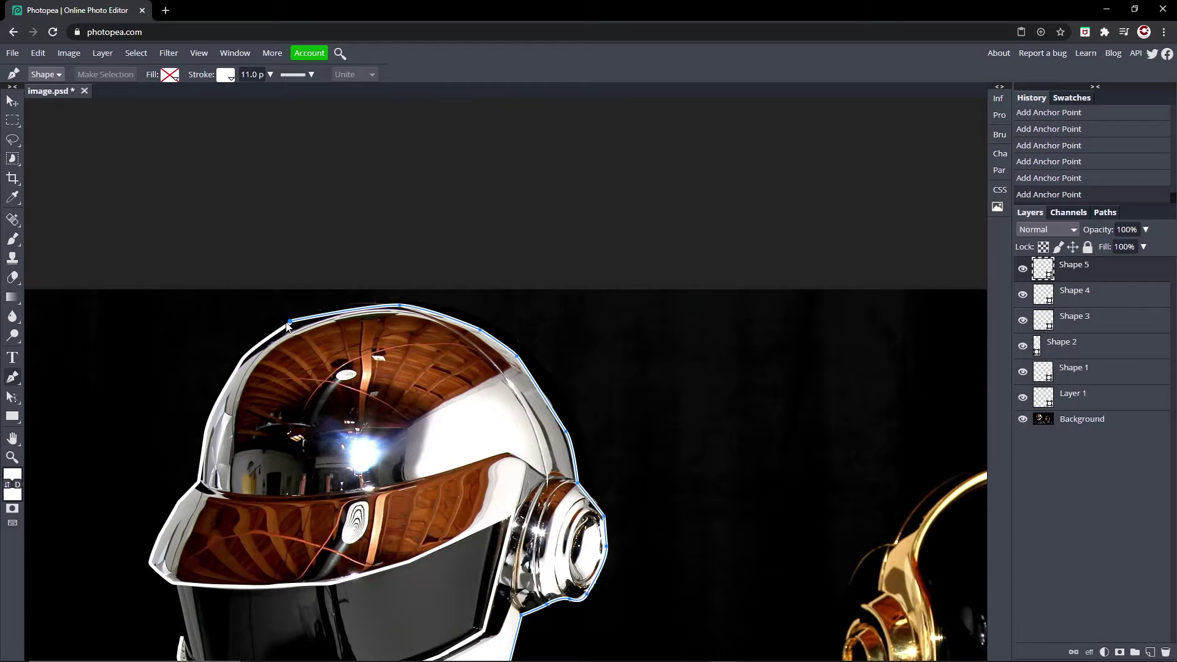
key("ctrl+z")
scroll(315, 323, "down", 5)
scroll(179, 251, "up", 2)
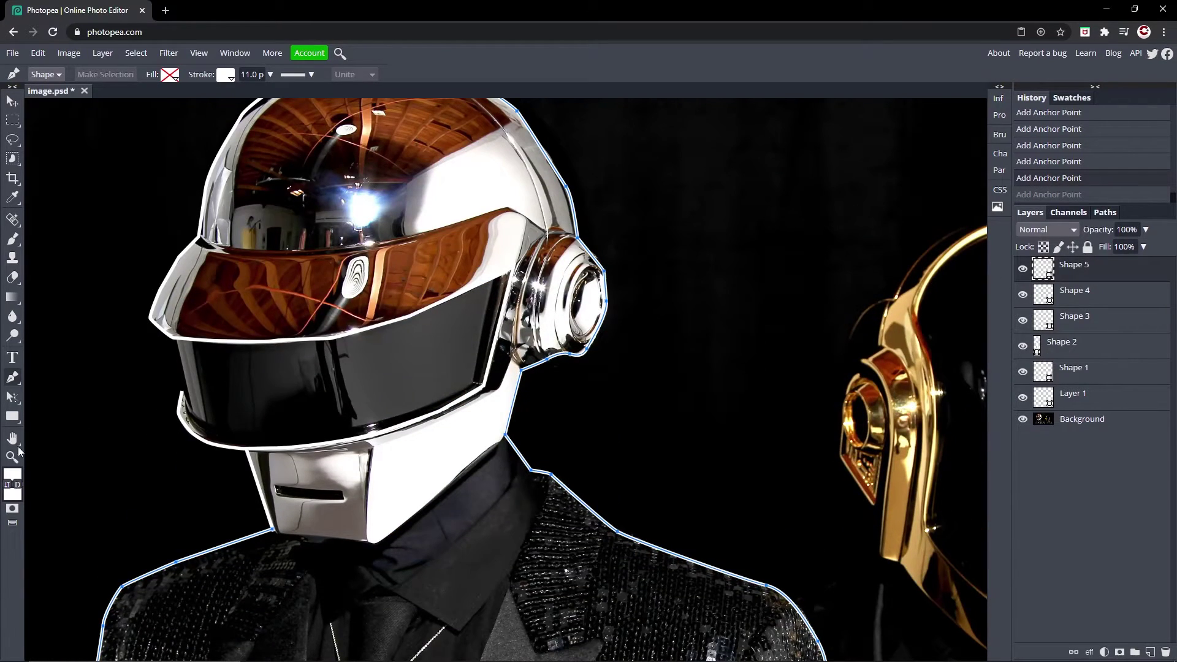
Turn the top outline path and the Shape 4 path into selections.
right_click(404, 315)
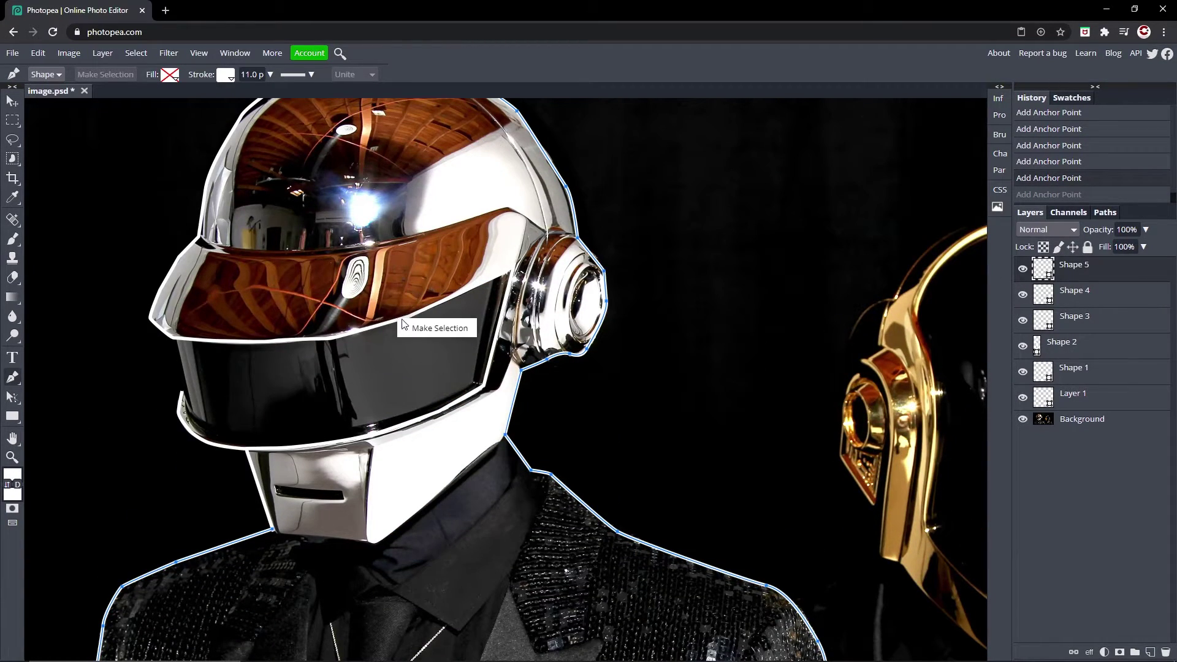
left_click(425, 326)
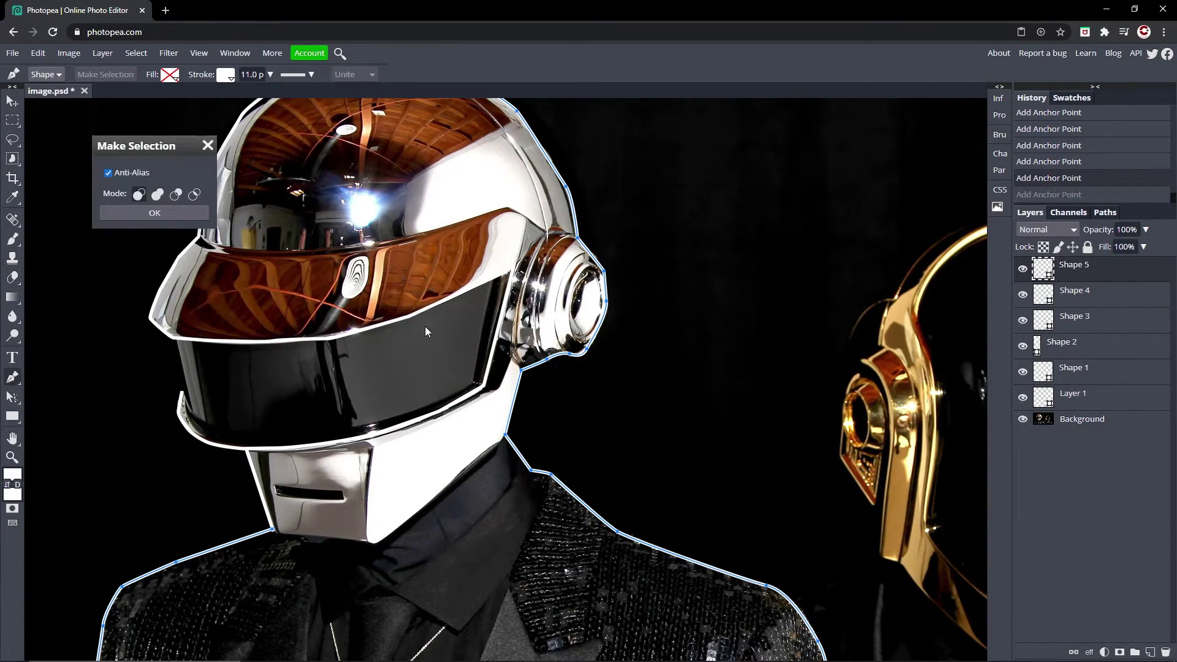
left_click(145, 211)
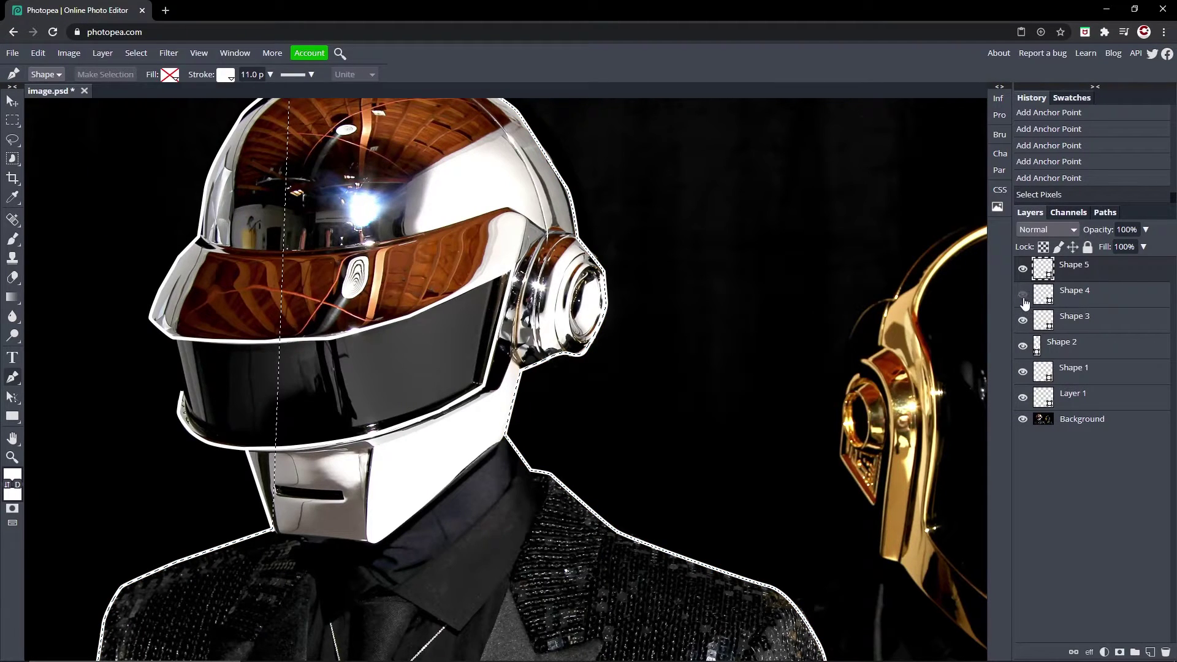
left_click(1080, 304)
right_click(377, 303)
left_click(393, 313)
left_click(209, 224)
Turn the Shape 3 and Shape 2 outline paths into selections.
left_click(1132, 323)
right_click(445, 315)
left_click(466, 320)
left_click(208, 224)
left_click(1057, 356)
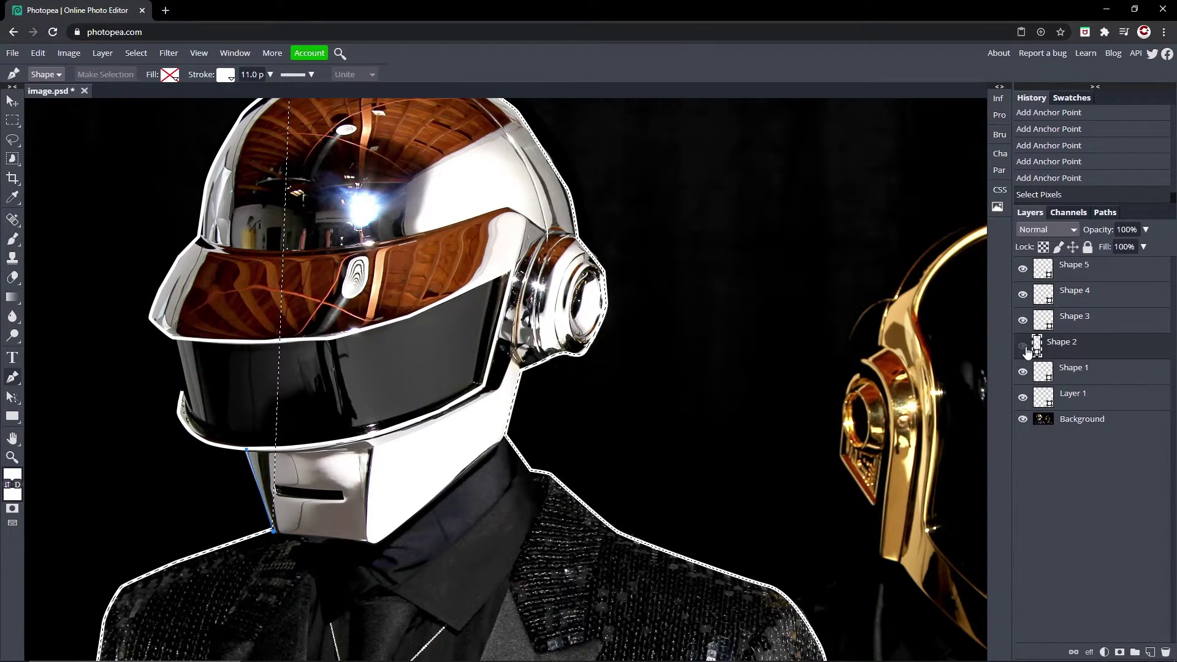
right_click(346, 371)
left_click(423, 377)
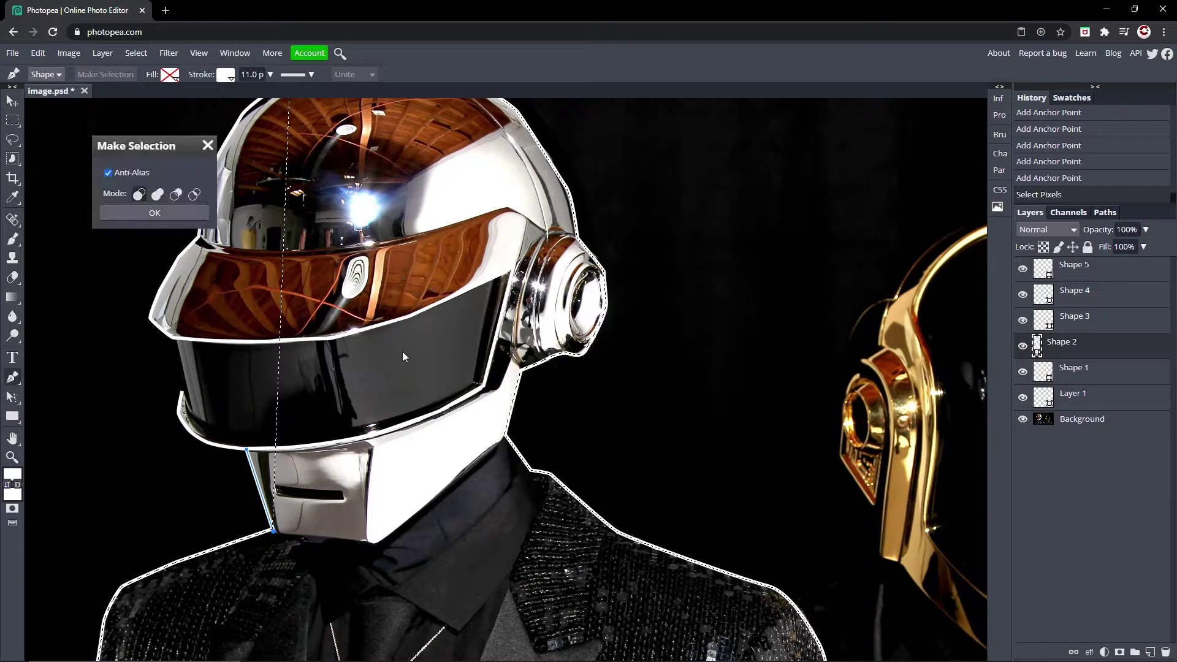
left_click(195, 230)
Turn the Shape 1 path into a selection, then make a selection on Layer 1.
left_click(1074, 369)
right_click(440, 440)
left_click(466, 447)
left_click(202, 226)
left_click(1082, 398)
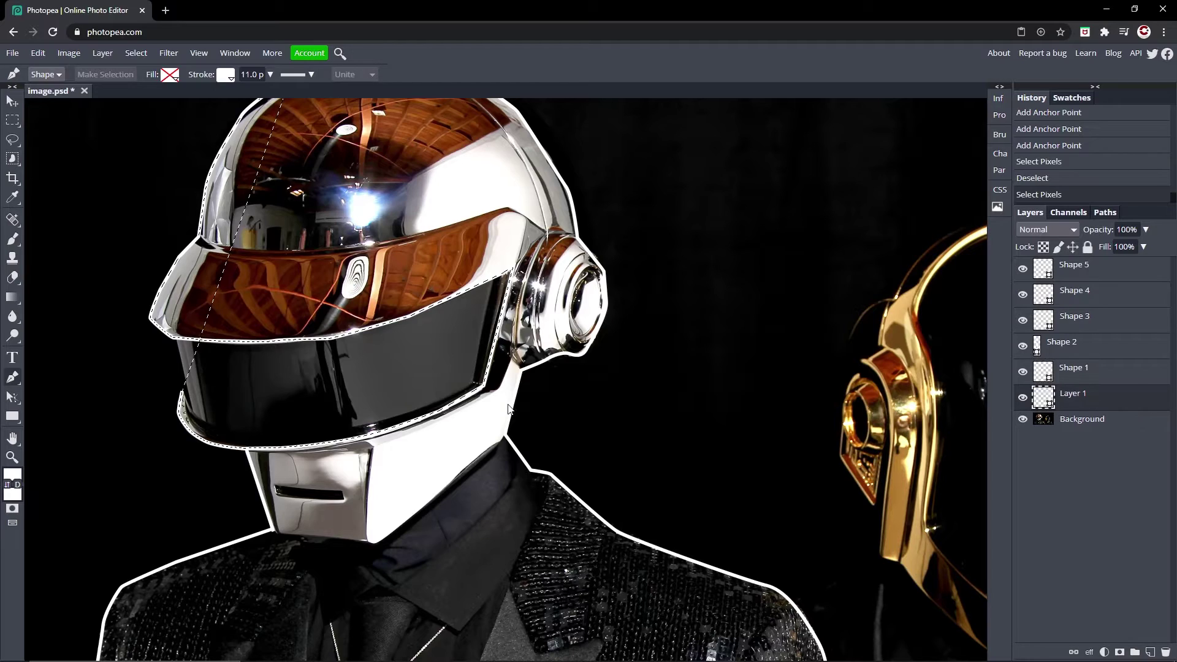
right_click(507, 406)
left_click(530, 412)
left_click(208, 228)
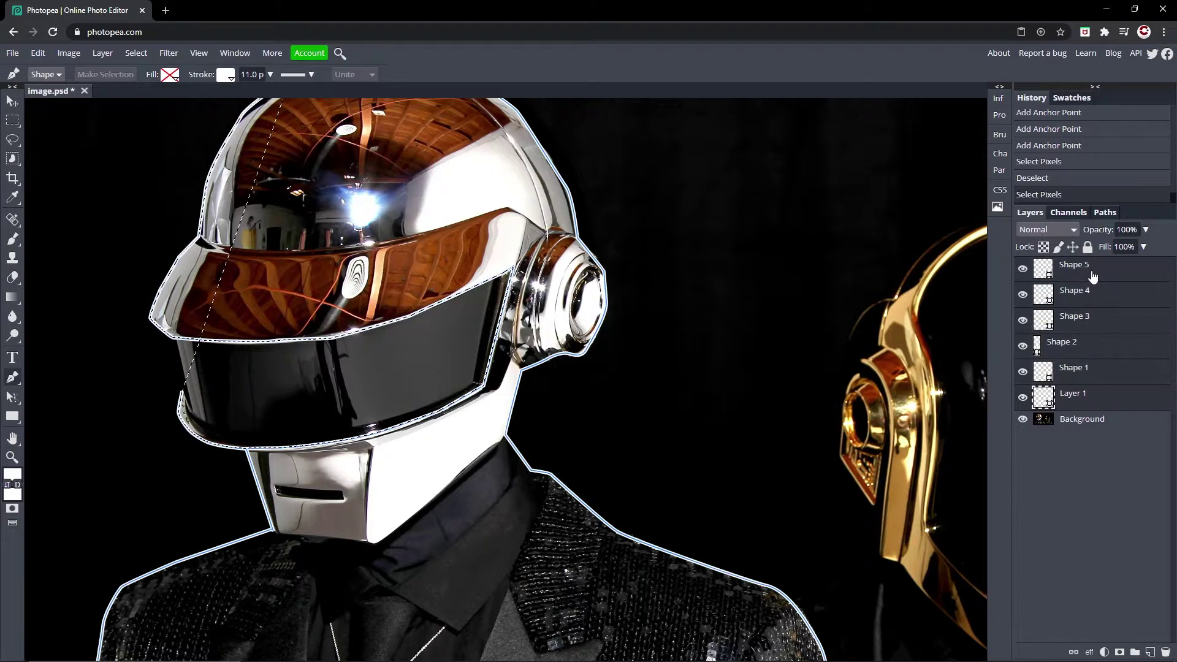
Merge the outline shapes into Layer 1 and add a new Linear Dodge layer.
right_click(1113, 300)
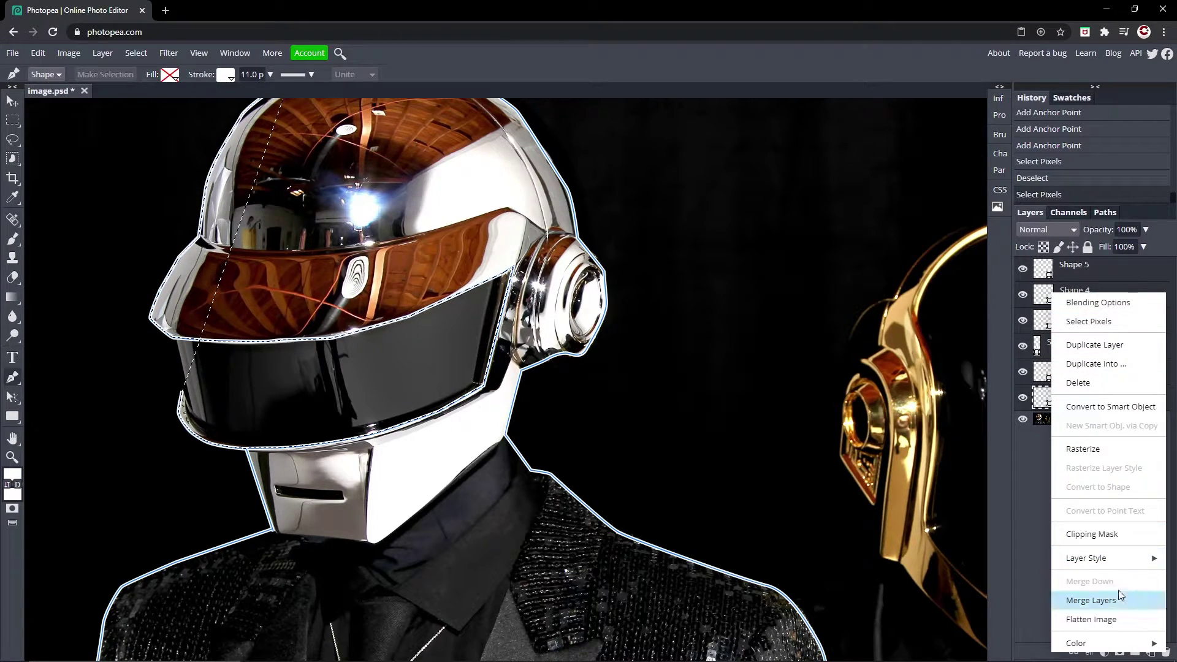
left_click(1090, 600)
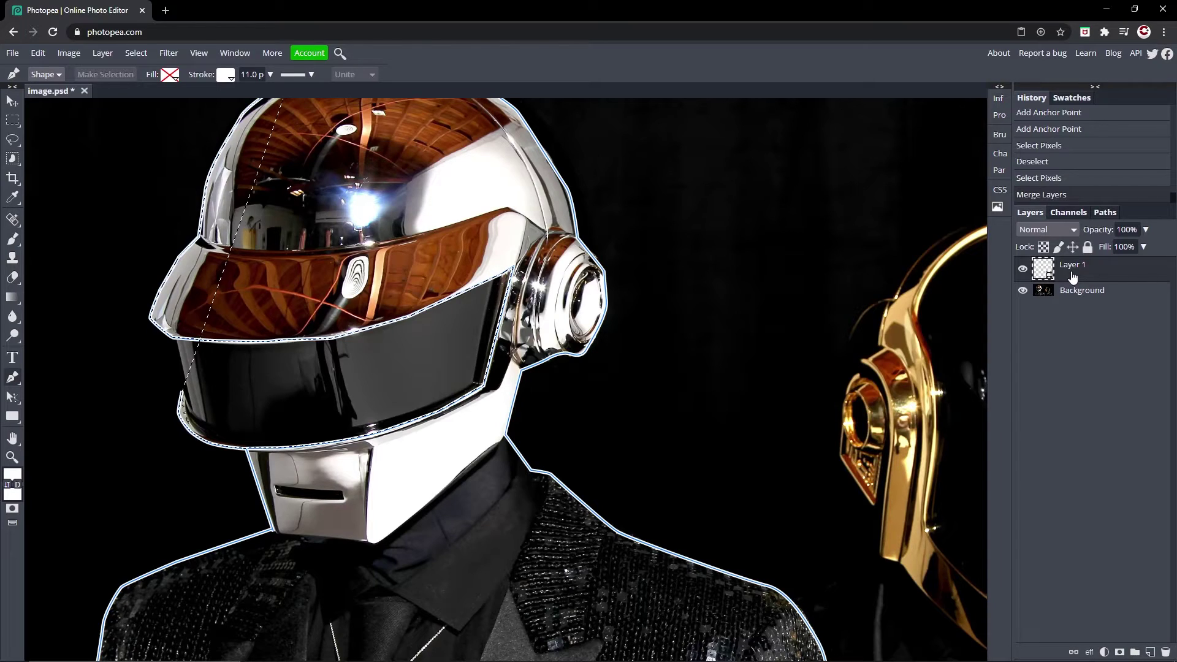
left_click(1150, 652)
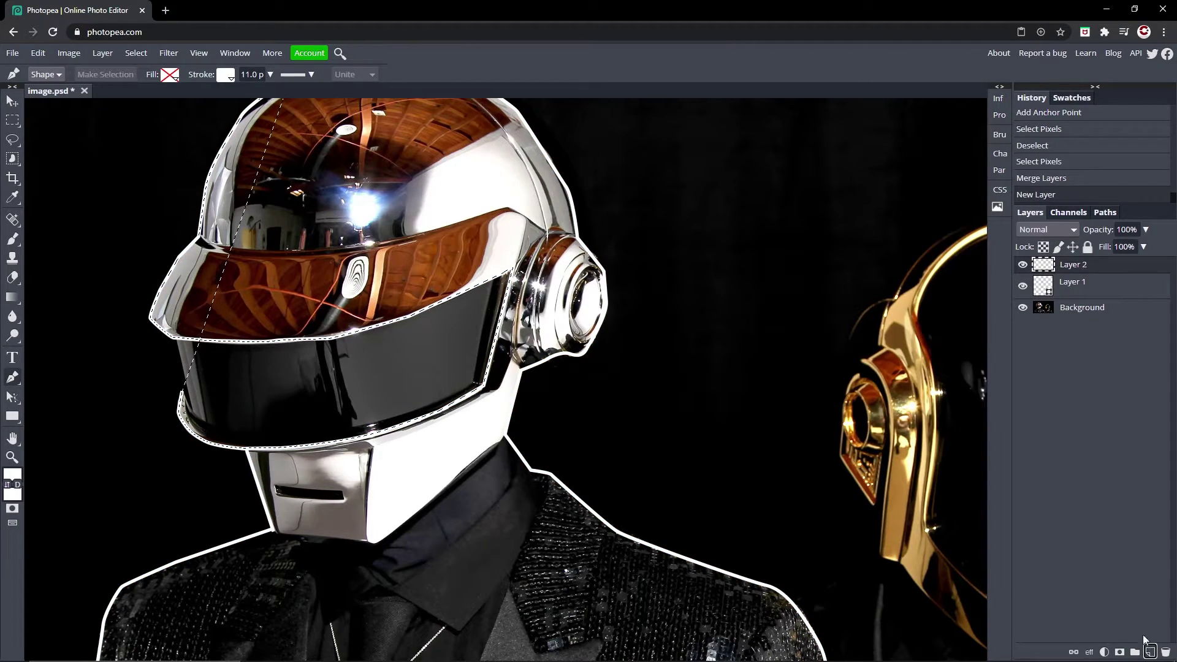
left_click(1048, 232)
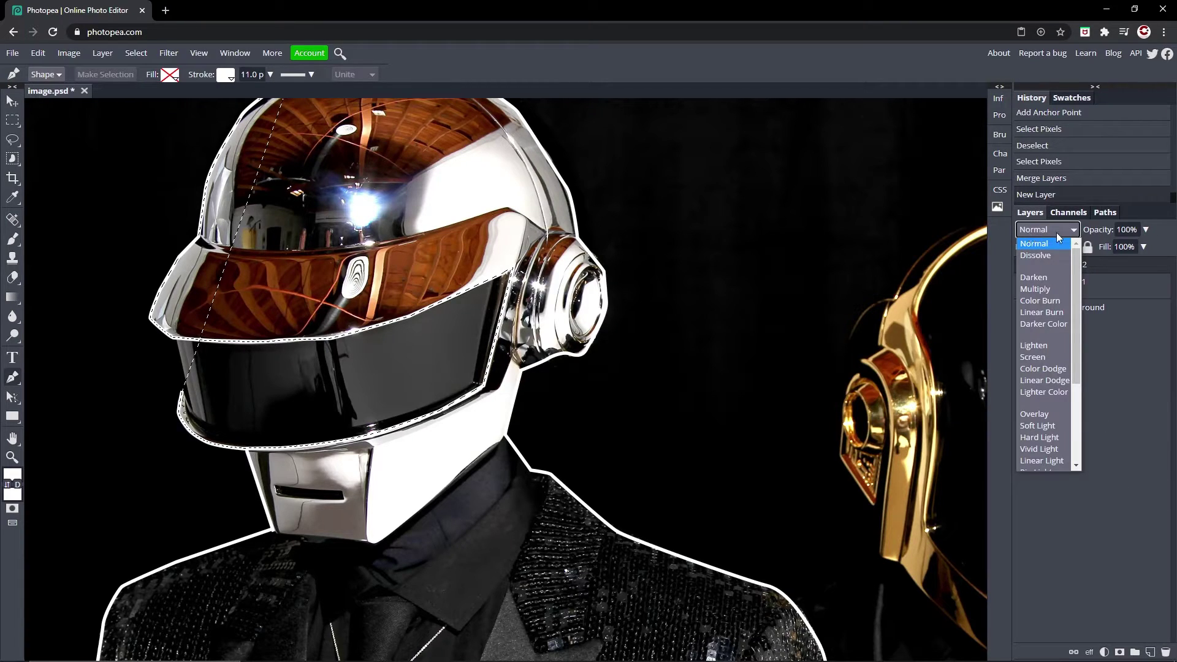
left_click(1062, 381)
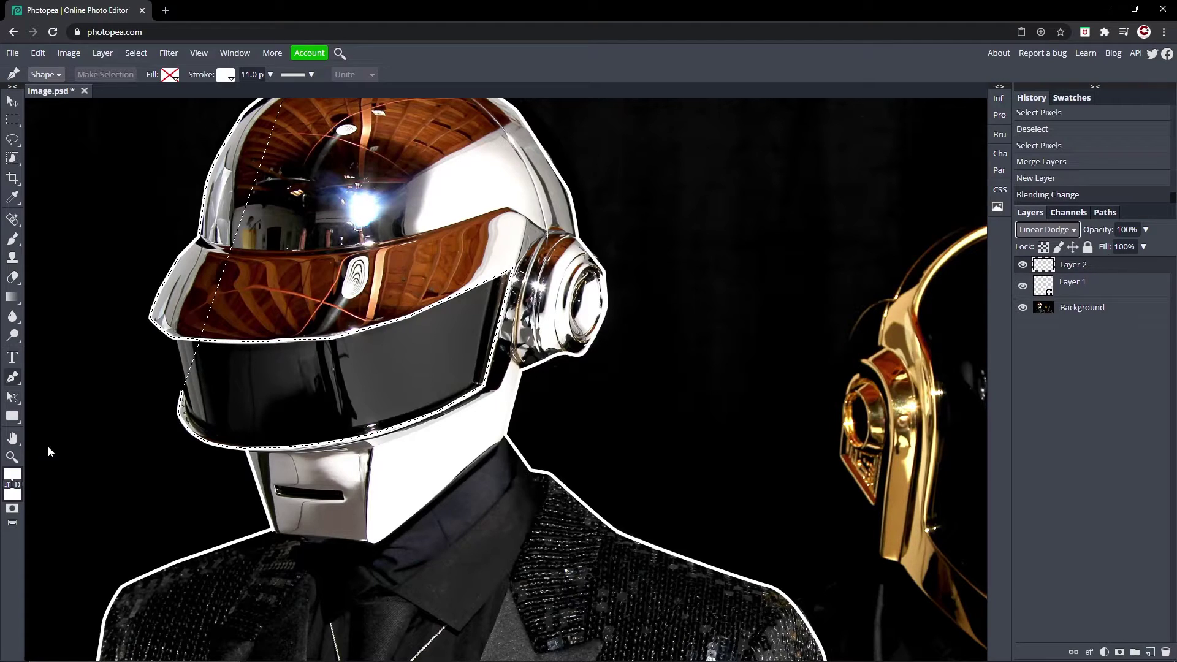
Set the painting colour to a saturated magenta (d900e0).
left_click(13, 474)
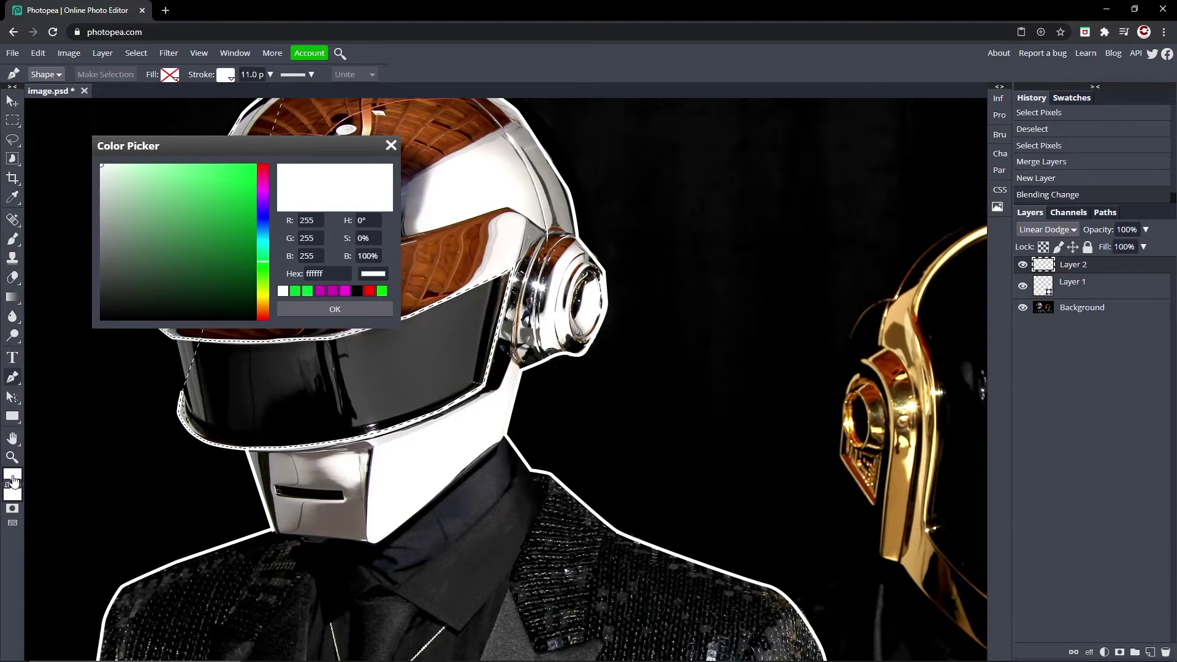
mouse_move(184, 211)
left_mouse_down()
mouse_move(276, 156)
mouse_move(265, 193)
mouse_move(258, 182)
left_mouse_up()
left_click(264, 193)
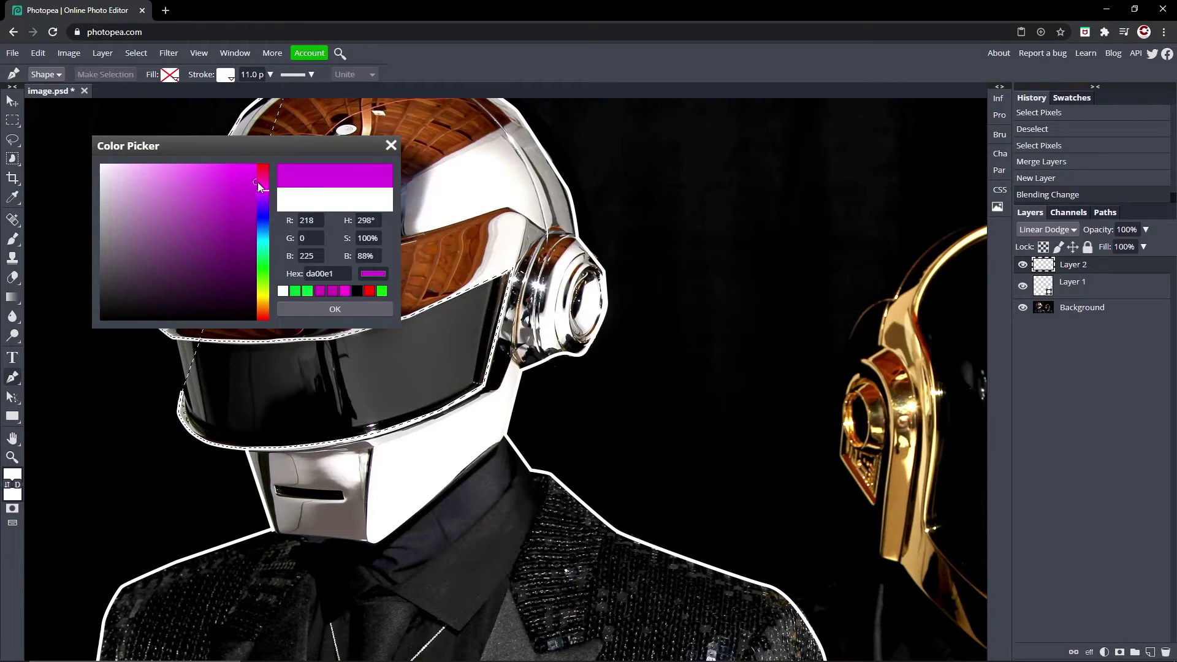
left_click(327, 308)
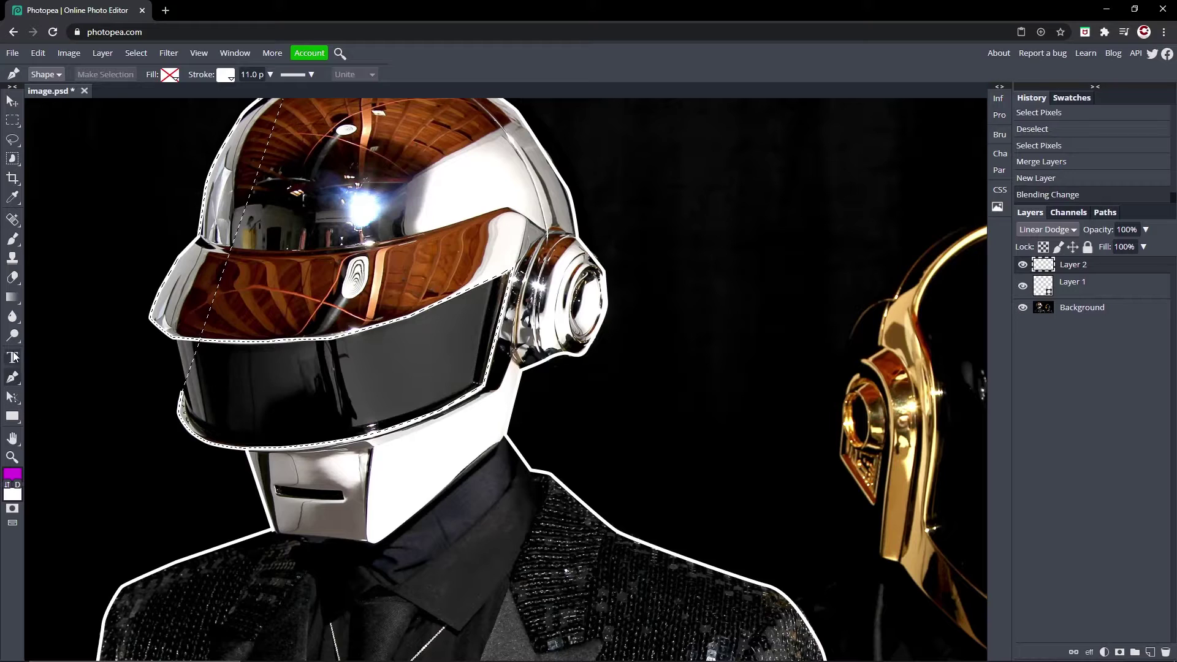
Switch to the Brush with a soft 0% hardness tip enlarged to 107 px.
left_click(13, 241)
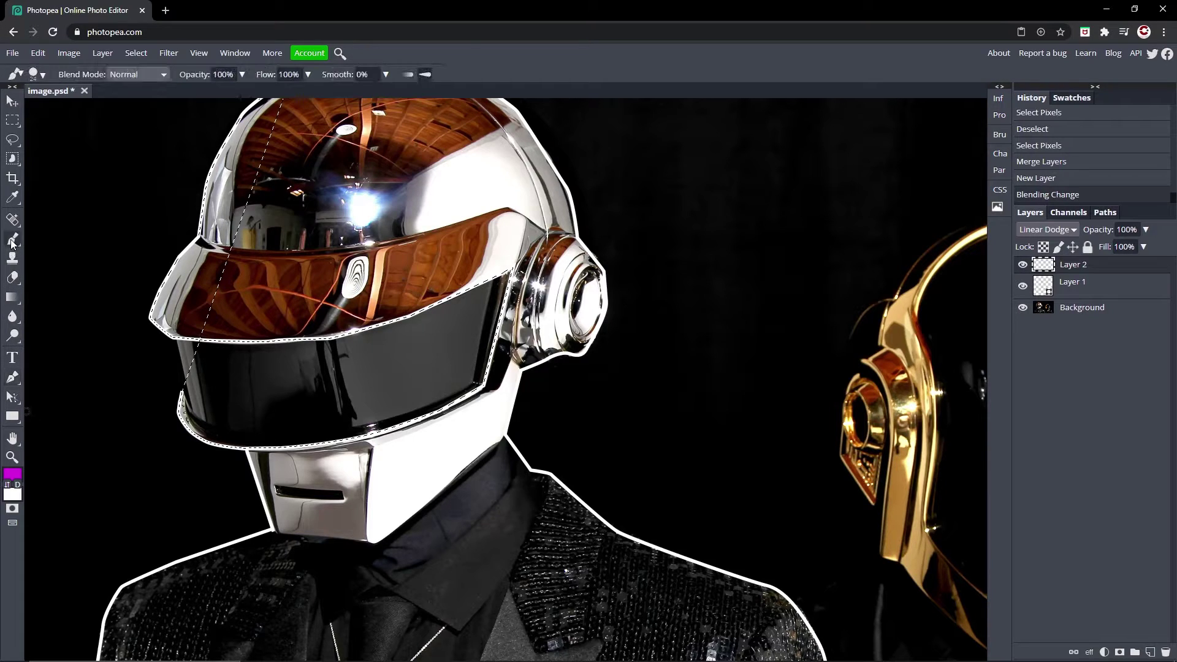
left_click(36, 75)
left_click(150, 163)
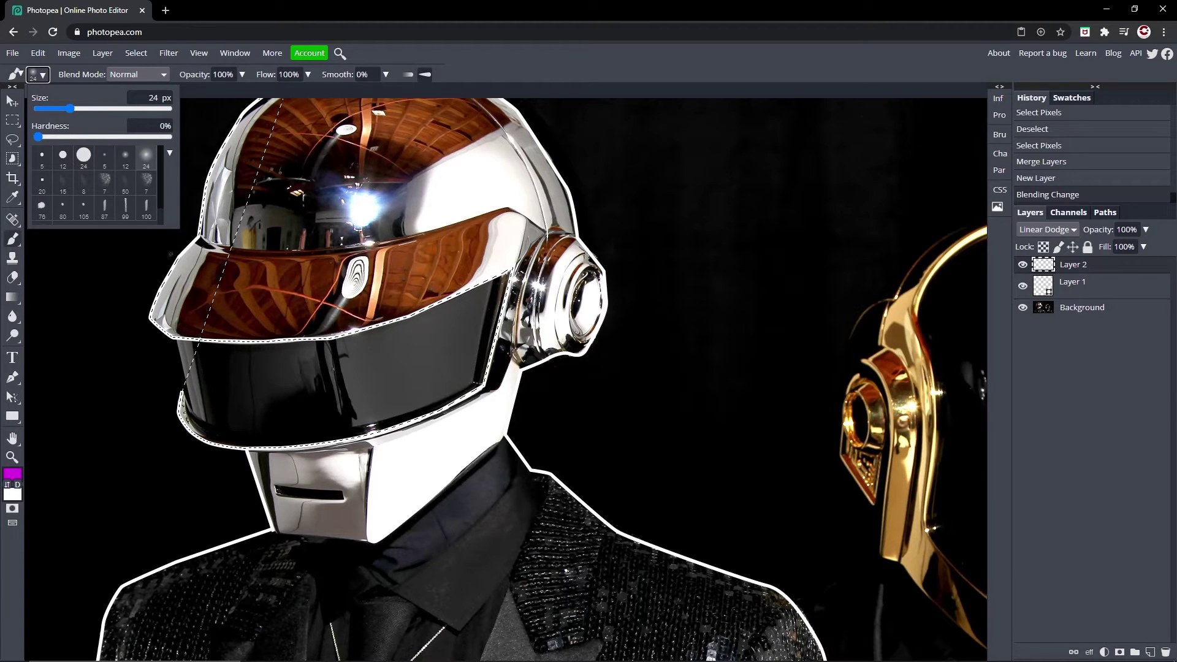
left_click_drag(67, 103, 95, 108)
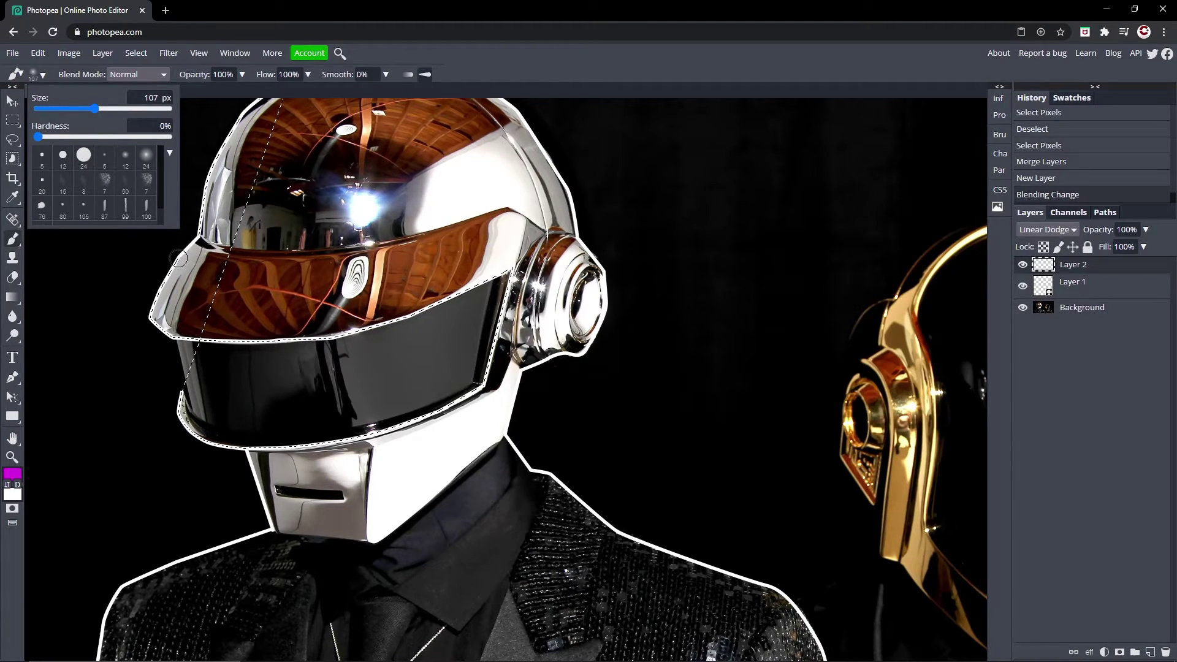
scroll(221, 123, "up", 1)
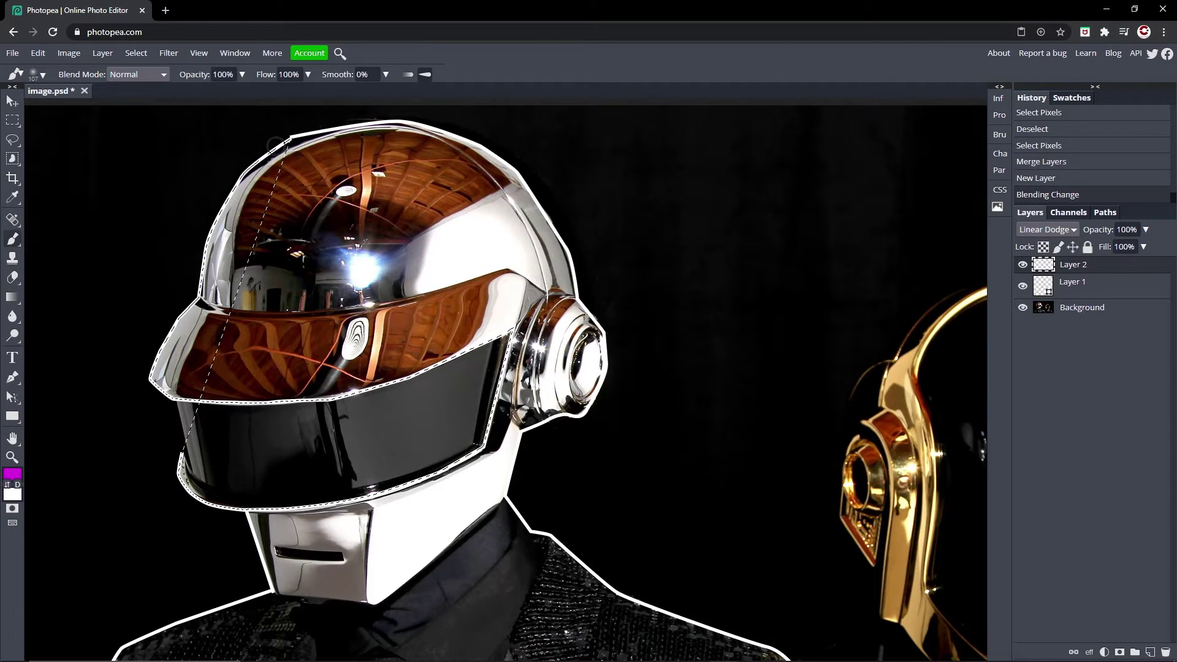
Try and undo several magenta strokes along the helmet's upper-left edge, clearing the selection.
mouse_move(279, 145)
left_mouse_down()
mouse_move(255, 163)
mouse_move(279, 168)
mouse_move(268, 152)
mouse_move(239, 215)
left_mouse_up()
key("ctrl+z")
key("ctrl+d")
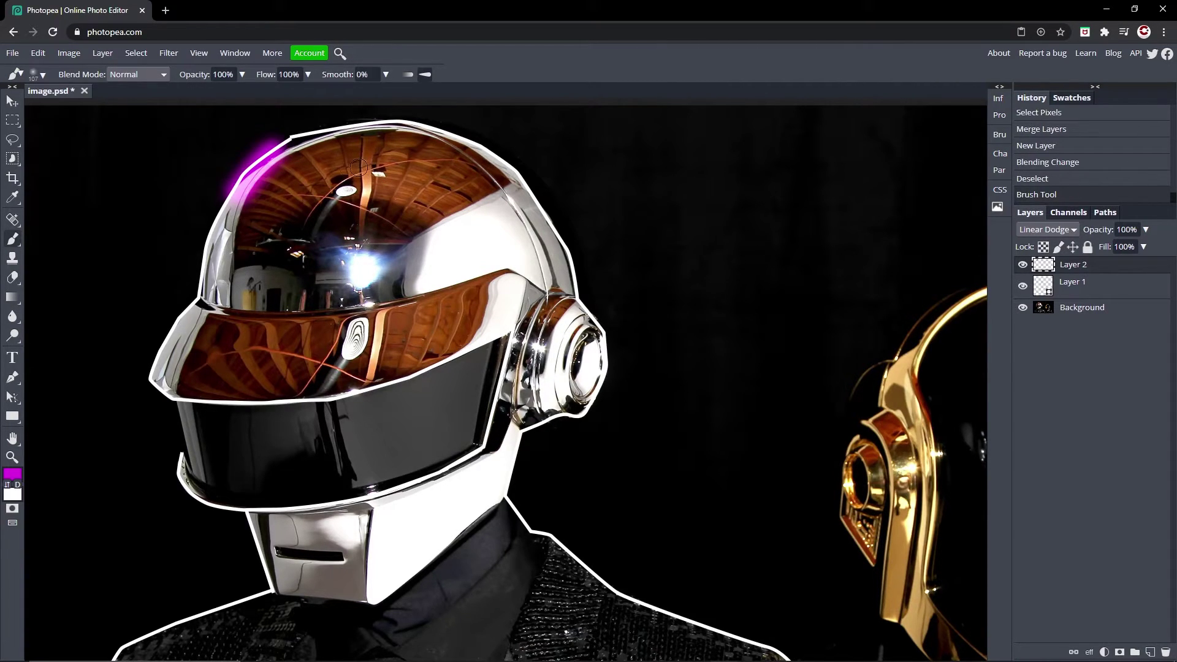
key("ctrl+z")
key("ctrl+z")
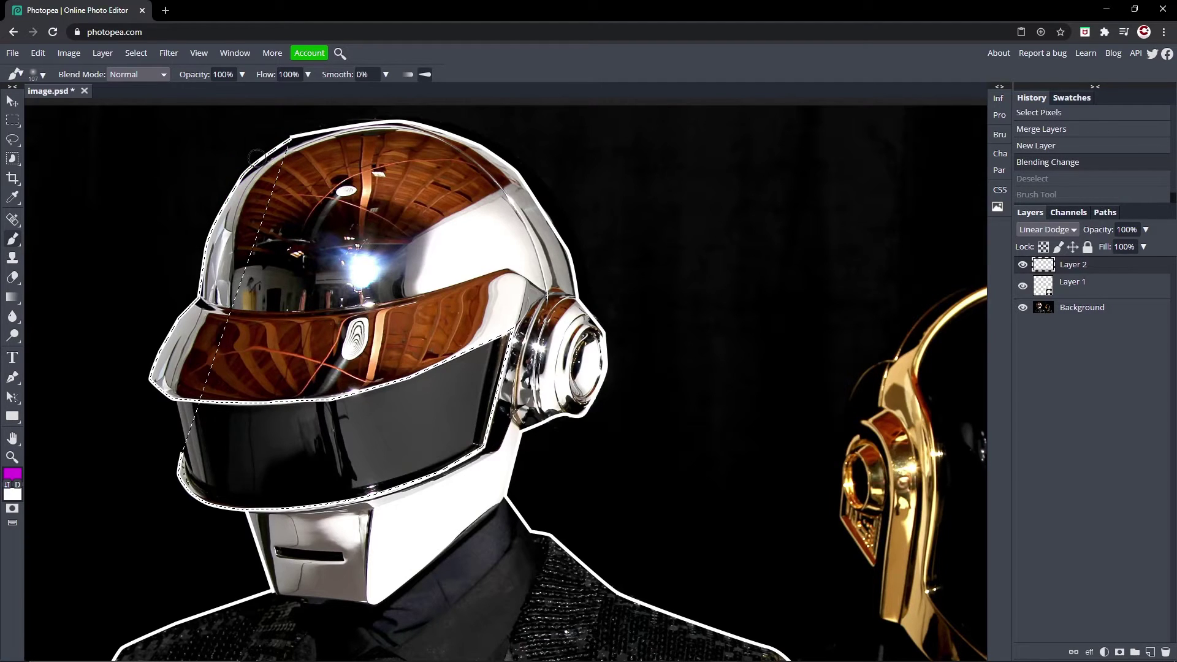
mouse_move(256, 158)
left_mouse_down()
mouse_move(148, 327)
mouse_move(270, 358)
mouse_move(320, 204)
mouse_move(148, 259)
mouse_move(270, 184)
left_mouse_up()
key("ctrl+z")
key("ctrl+d")
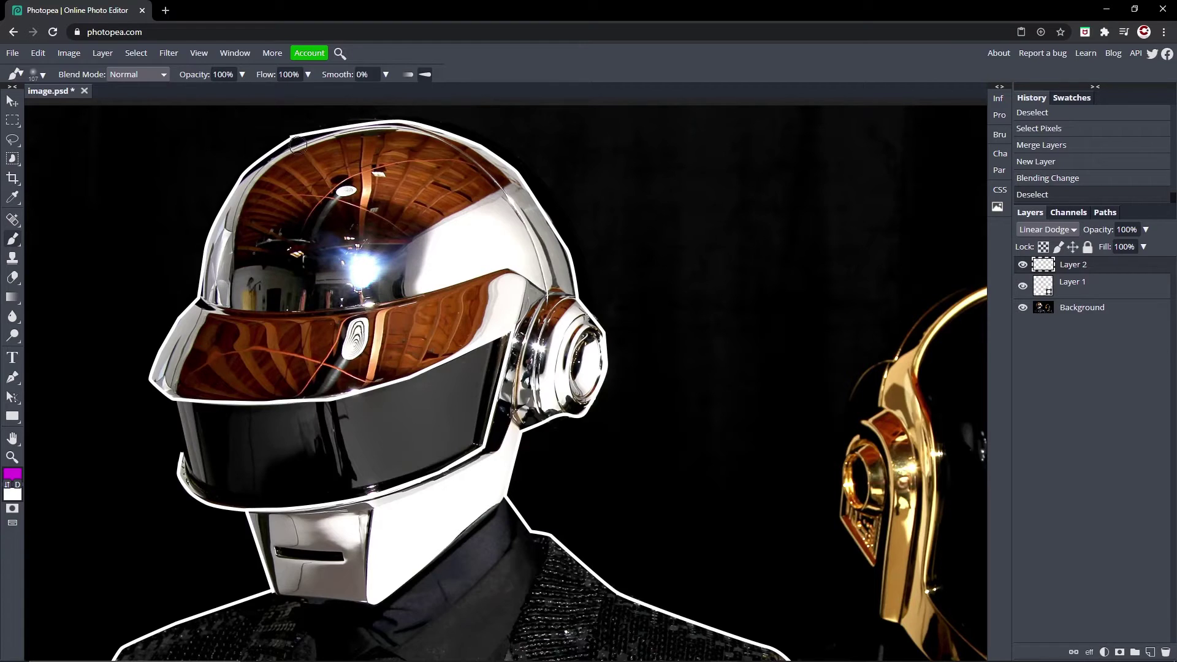
left_click_drag(292, 136, 218, 205)
key("ctrl+z")
key("ctrl+z")
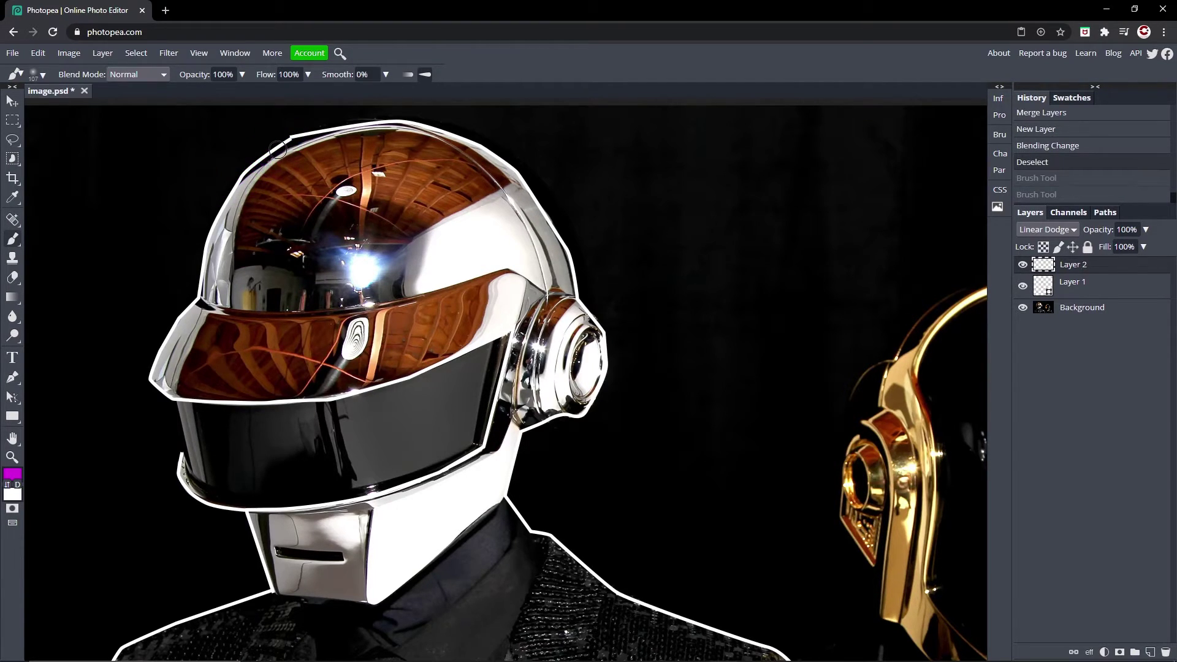
mouse_move(278, 149)
left_mouse_down()
mouse_move(236, 185)
mouse_move(173, 334)
left_mouse_up()
key("ctrl+z")
mouse_move(280, 142)
left_mouse_down()
mouse_move(311, 403)
mouse_move(498, 339)
left_mouse_up()
key("ctrl+z")
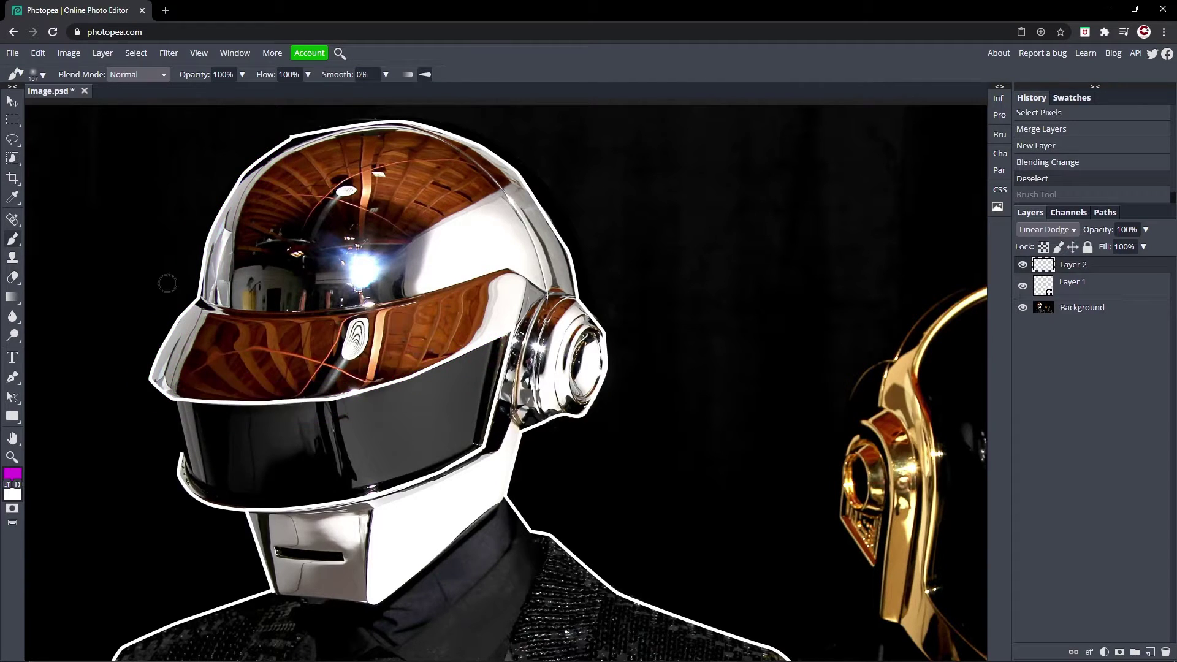
mouse_move(307, 131)
left_mouse_down()
mouse_move(251, 178)
mouse_move(218, 242)
left_mouse_up()
key("ctrl+z")
Paint magenta glow from the helmet top down to and around the visor's lower edge.
mouse_move(298, 130)
left_mouse_down()
mouse_move(232, 187)
mouse_move(184, 311)
left_mouse_up()
mouse_move(191, 306)
left_mouse_down()
mouse_move(150, 376)
mouse_move(162, 386)
mouse_move(314, 395)
left_mouse_up()
mouse_move(328, 394)
left_mouse_down()
mouse_move(303, 401)
mouse_move(511, 333)
mouse_move(484, 448)
left_mouse_up()
mouse_move(484, 448)
left_mouse_down()
mouse_move(313, 509)
mouse_move(225, 506)
mouse_move(188, 491)
mouse_move(181, 451)
left_mouse_up()
Trace magenta glow along the faceplate, both shoulders and the jacket outlines.
scroll(239, 429, "down", 3)
mouse_move(247, 329)
left_mouse_down()
mouse_move(272, 410)
mouse_move(190, 438)
left_mouse_up()
key("ctrl+z")
left_click_drag(271, 403, 102, 470)
scroll(118, 387, "down", 2)
left_click_drag(113, 349, 86, 518)
key("ctrl+z")
key("ctrl+z")
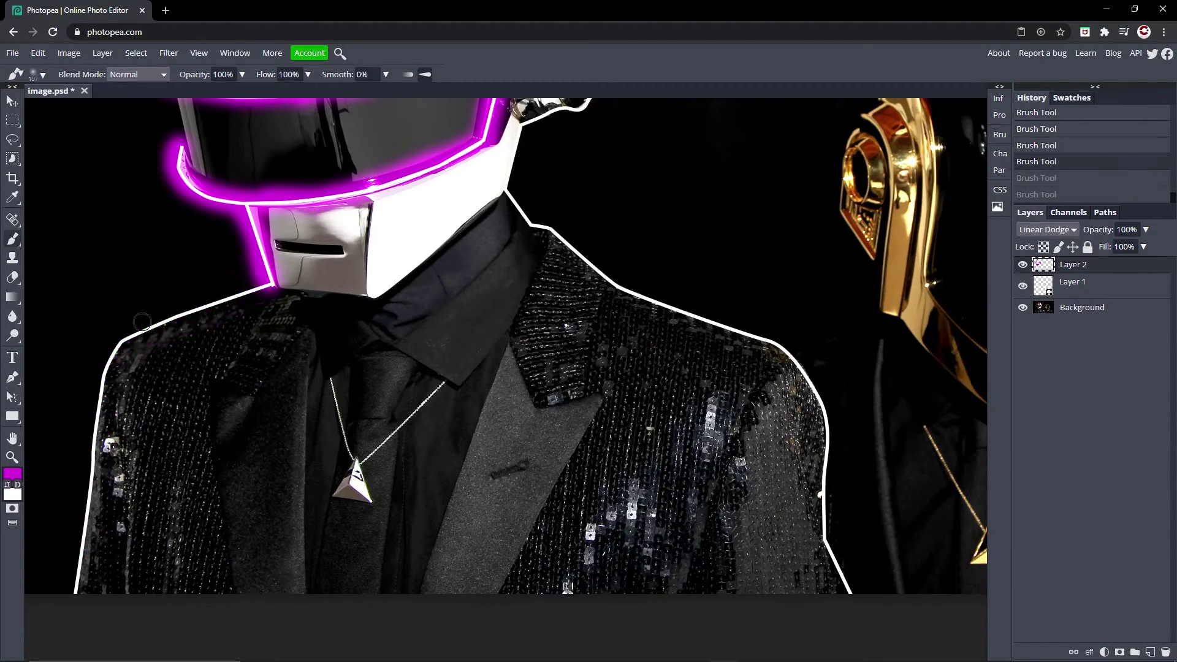
mouse_move(273, 286)
left_mouse_down()
mouse_move(151, 323)
mouse_move(73, 591)
left_mouse_up()
mouse_move(849, 592)
left_mouse_down()
mouse_move(757, 343)
mouse_move(613, 283)
left_mouse_up()
Add magenta glow over the right side of the helmet and its top outline.
scroll(613, 283, "up", 3)
left_click_drag(500, 372, 598, 457)
scroll(508, 435, "up", 1)
mouse_move(509, 435)
left_mouse_down()
mouse_move(523, 364)
mouse_move(576, 356)
mouse_move(598, 338)
mouse_move(603, 297)
mouse_move(590, 250)
mouse_move(576, 227)
left_mouse_up()
scroll(583, 286, "up", 1)
mouse_move(583, 286)
left_mouse_down()
mouse_move(538, 202)
mouse_move(438, 128)
mouse_move(364, 123)
mouse_move(278, 149)
left_mouse_up()
scroll(279, 149, "down", 3)
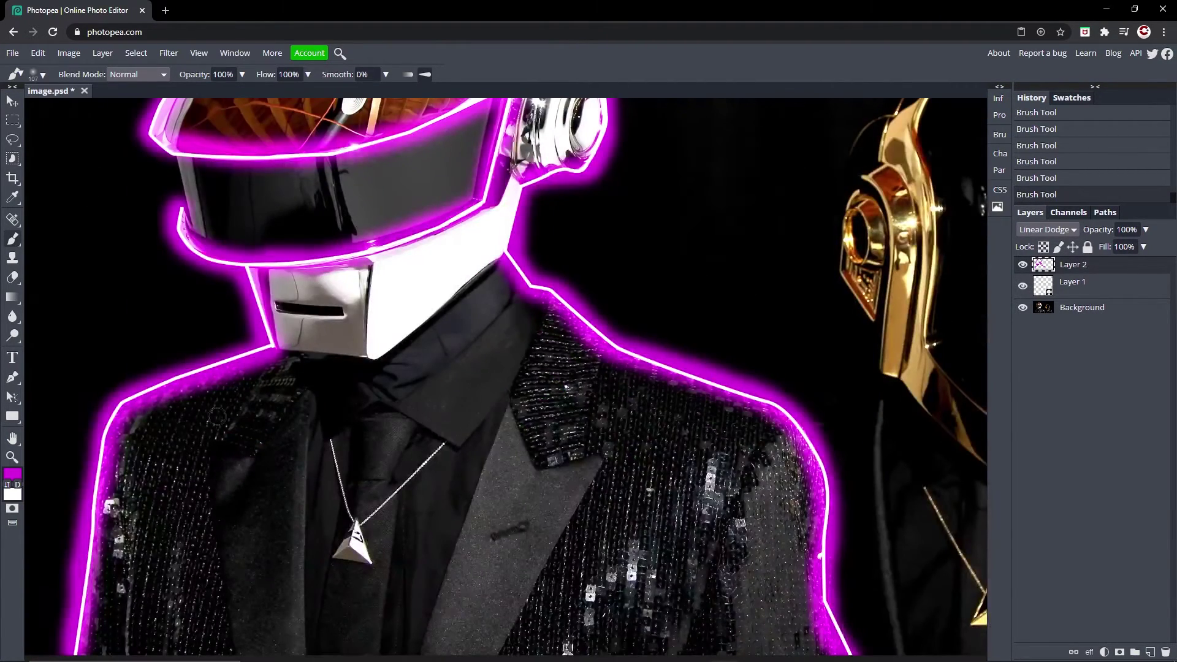
Fit the image in view and apply a Gaussian Blur with a 36 px radius.
left_click(12, 457)
key("ctrl+0")
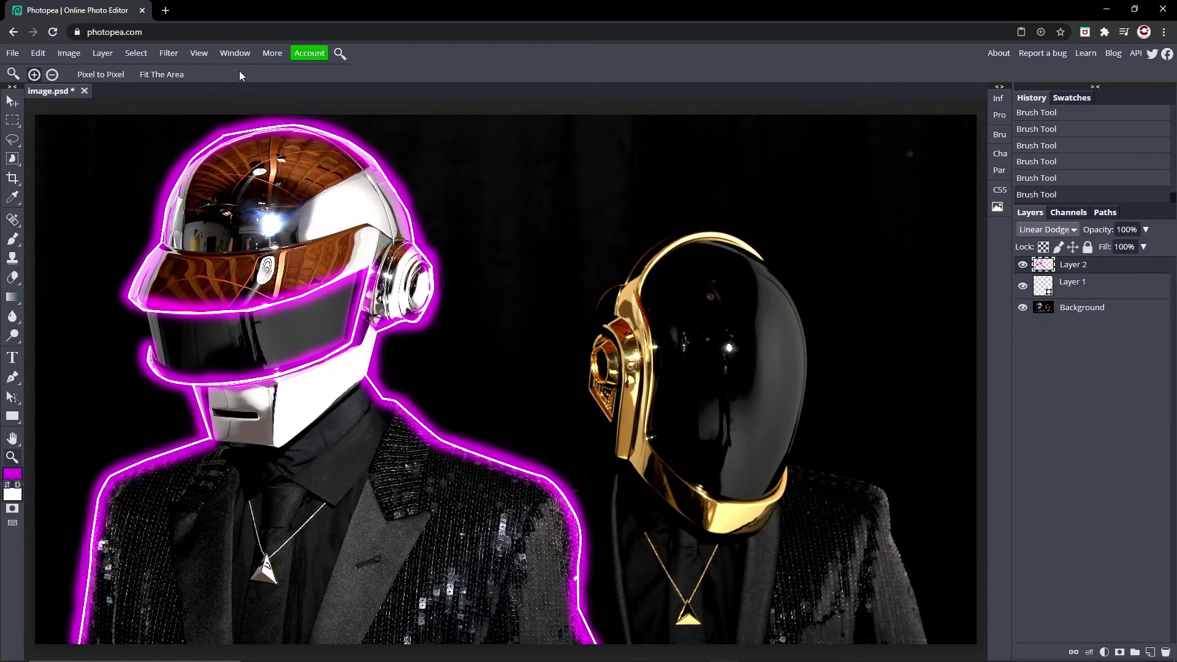
left_click(169, 54)
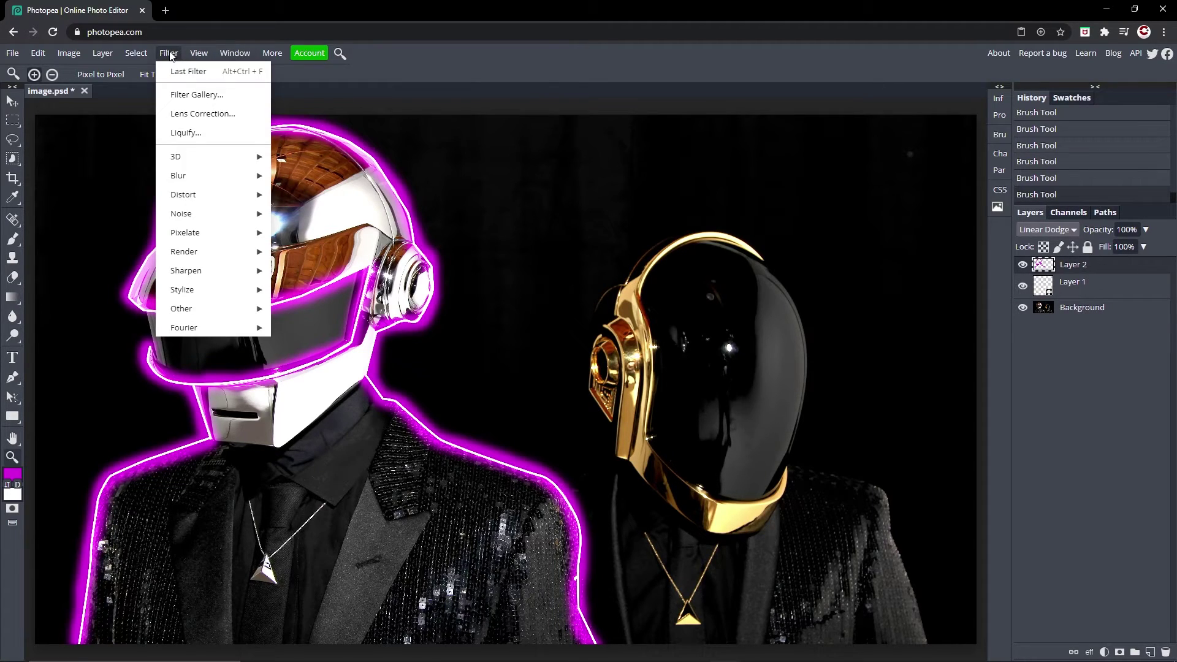
mouse_move(198, 174)
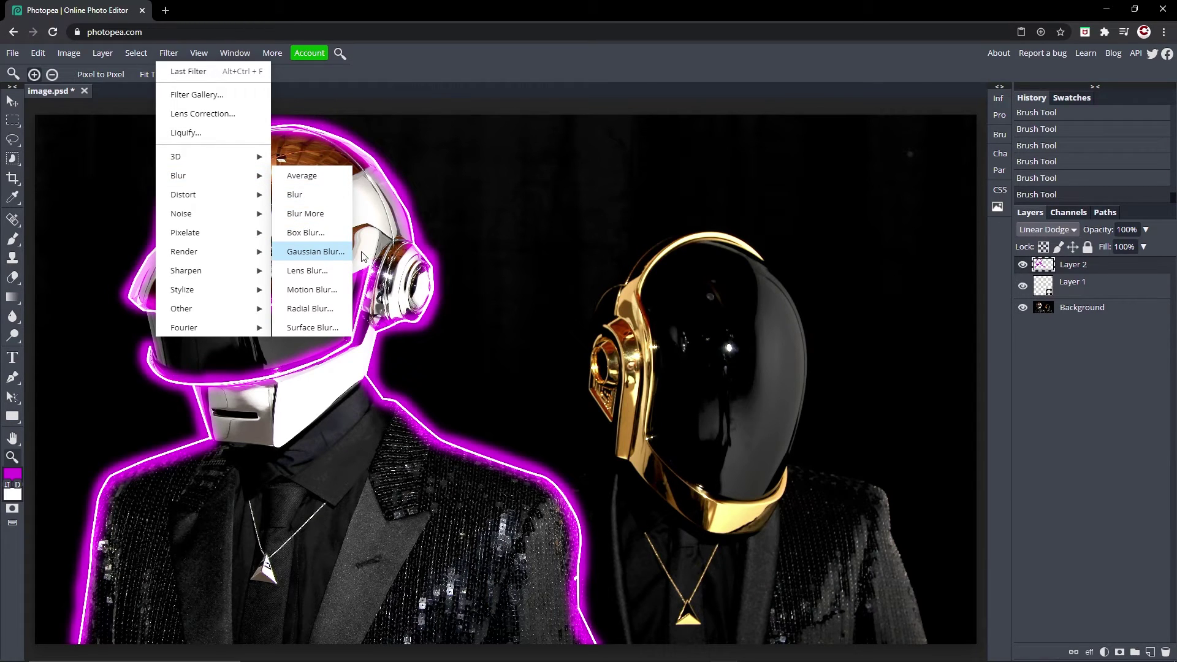
left_click(343, 252)
left_click(276, 178)
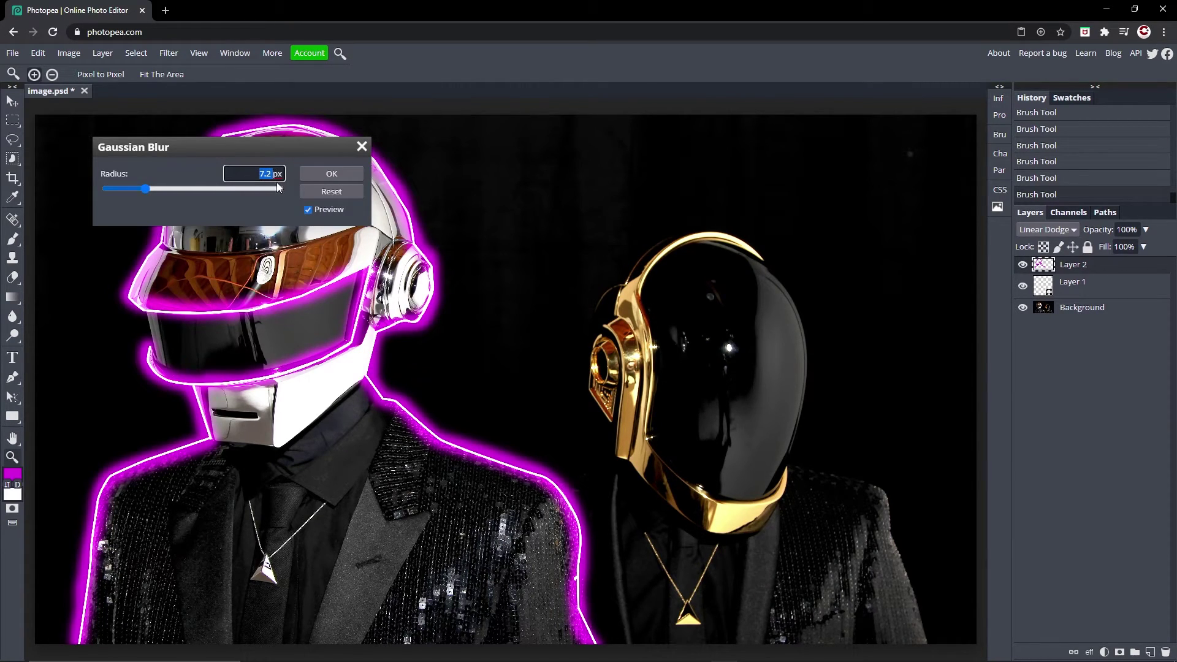
type("36")
key("Return")
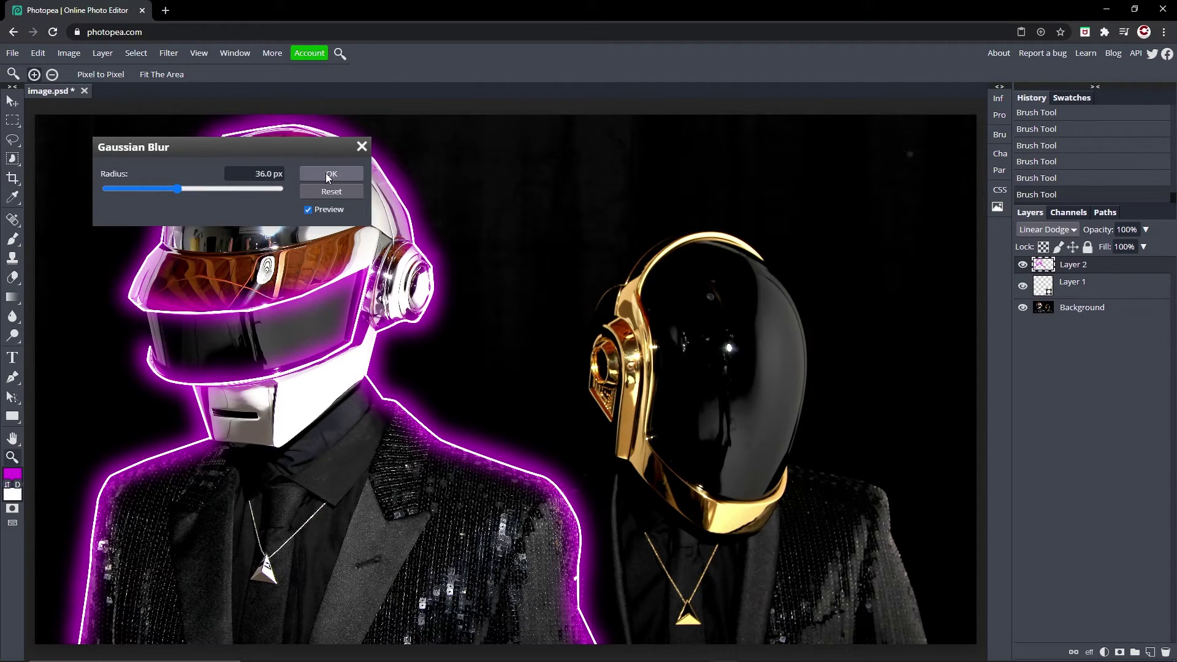
left_click(325, 174)
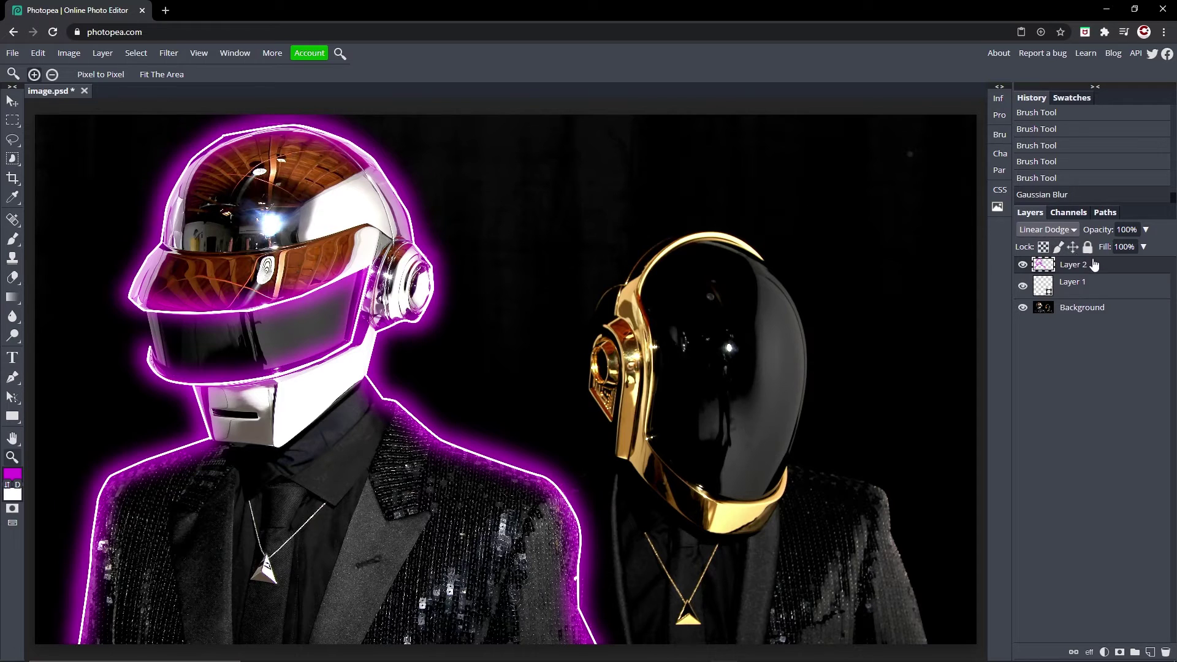
Zoom in on the left helmet's visor to inspect the halo, then fit the image back.
left_click(155, 292)
left_click(173, 245)
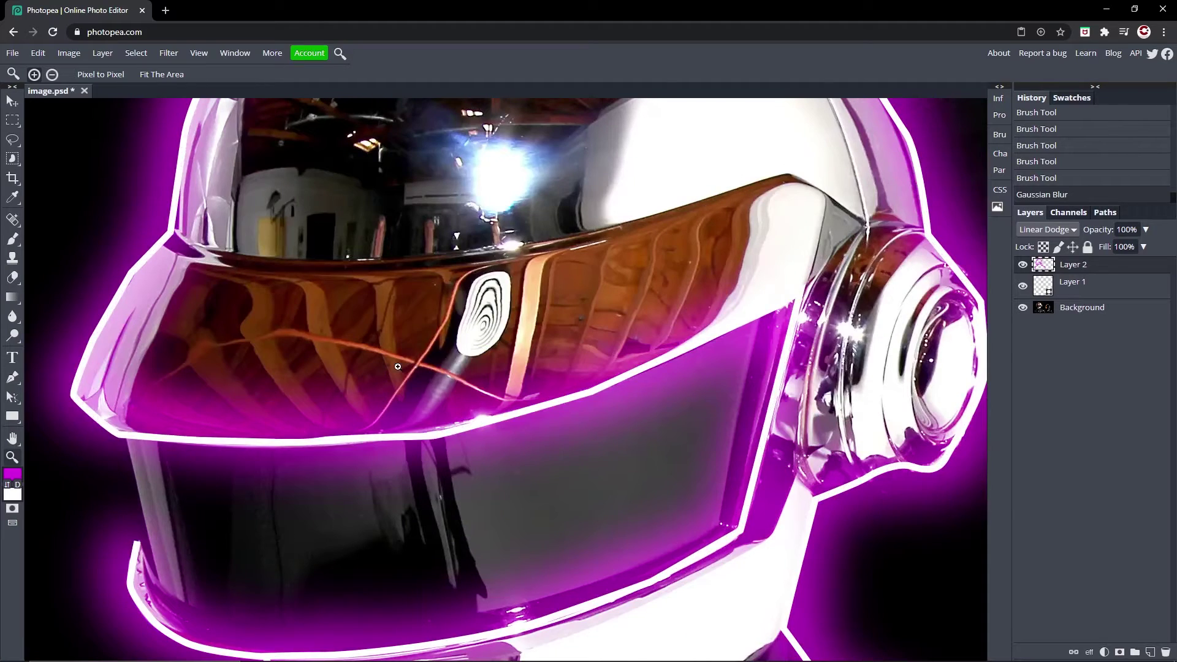
key("ctrl+0")
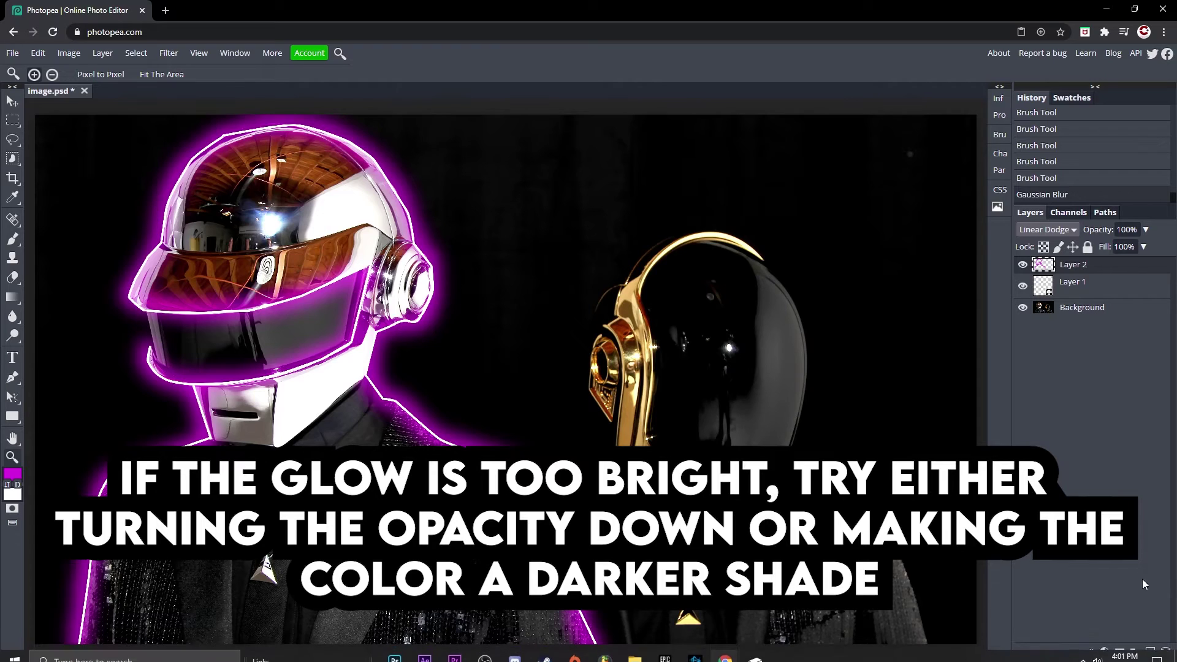
Add empty Layer 3 and a Curves adjustment with an S-curve brightening highlights and deepening shadows.
left_click(1151, 653)
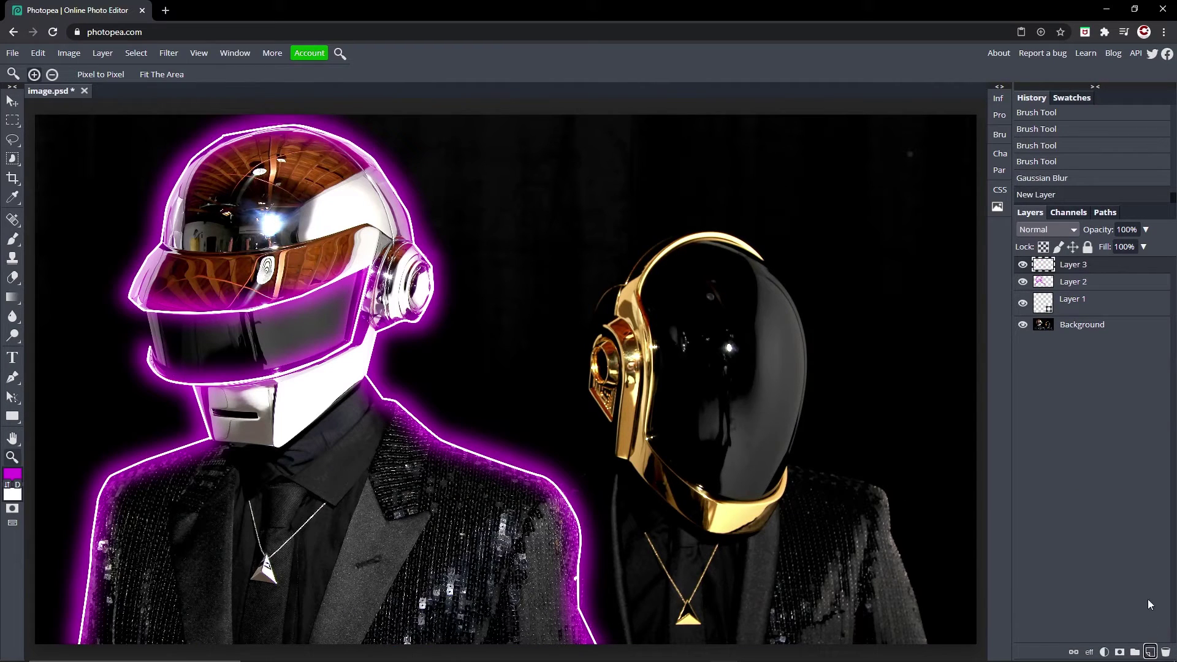
left_click(1105, 652)
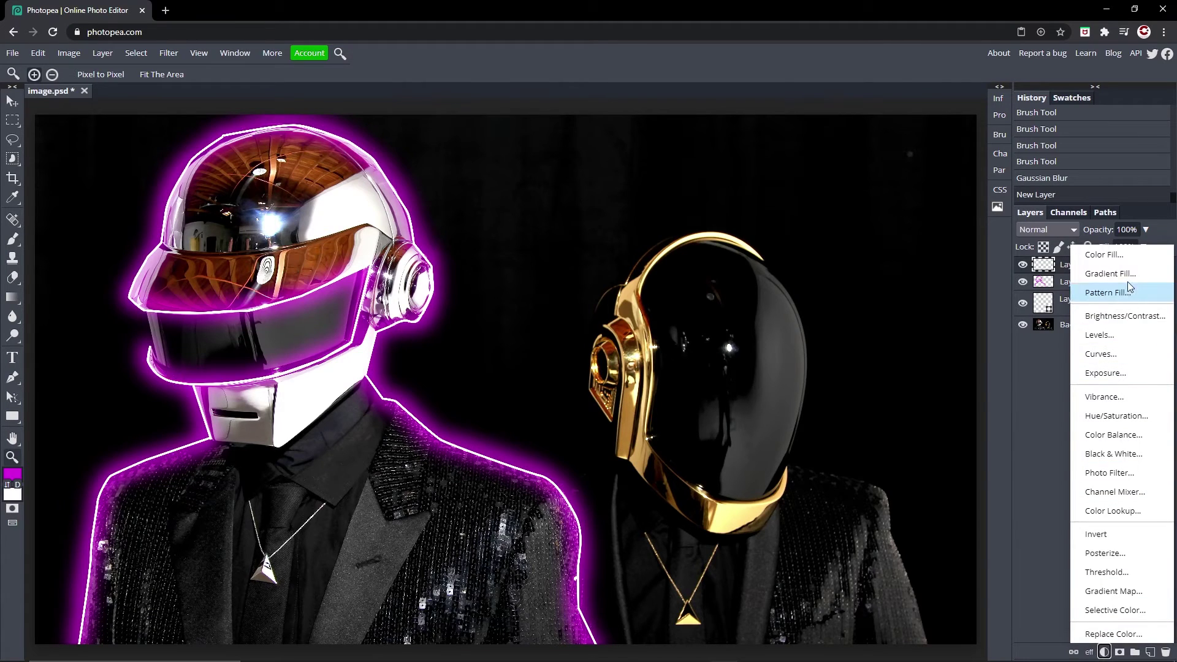
left_click(1120, 355)
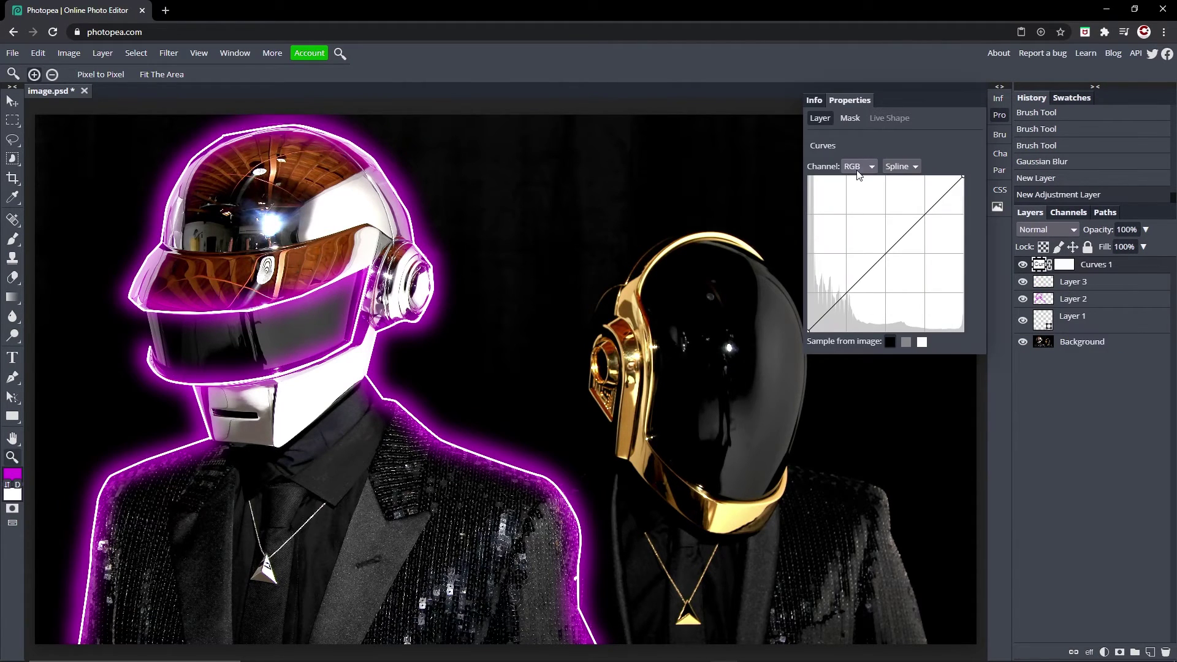
left_click(926, 216)
left_click_drag(926, 216, 924, 204)
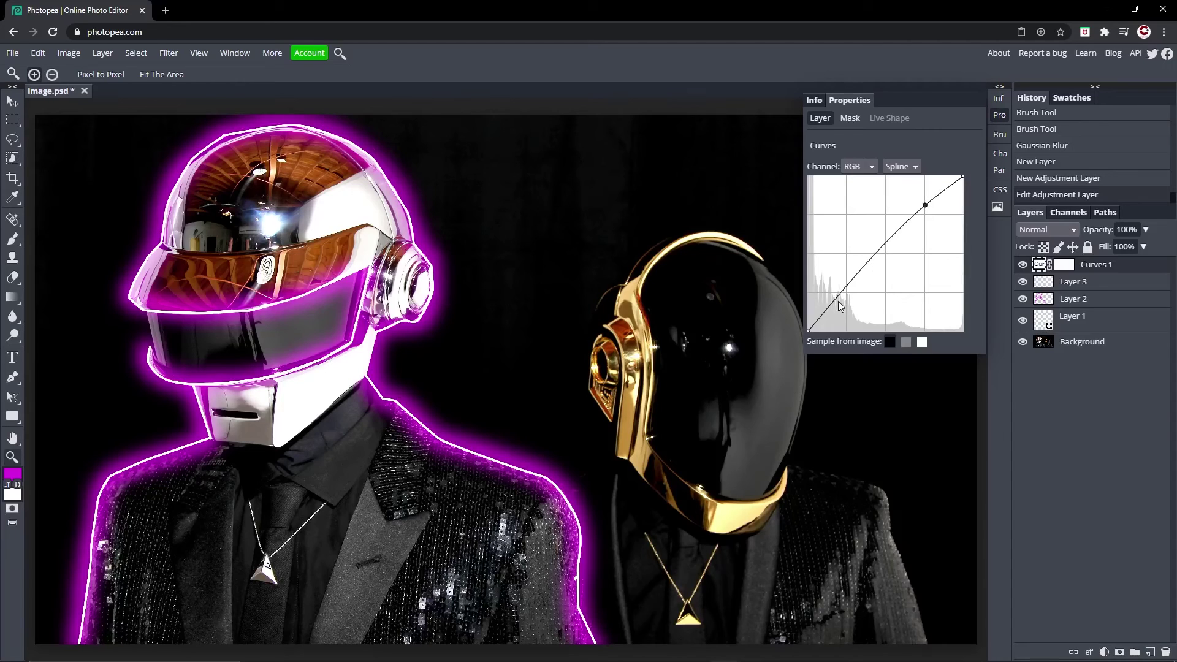
left_click_drag(849, 294, 849, 307)
Close the curve properties, toggle Curves 1 off and on to compare, and select Layer 3.
left_click(1005, 115)
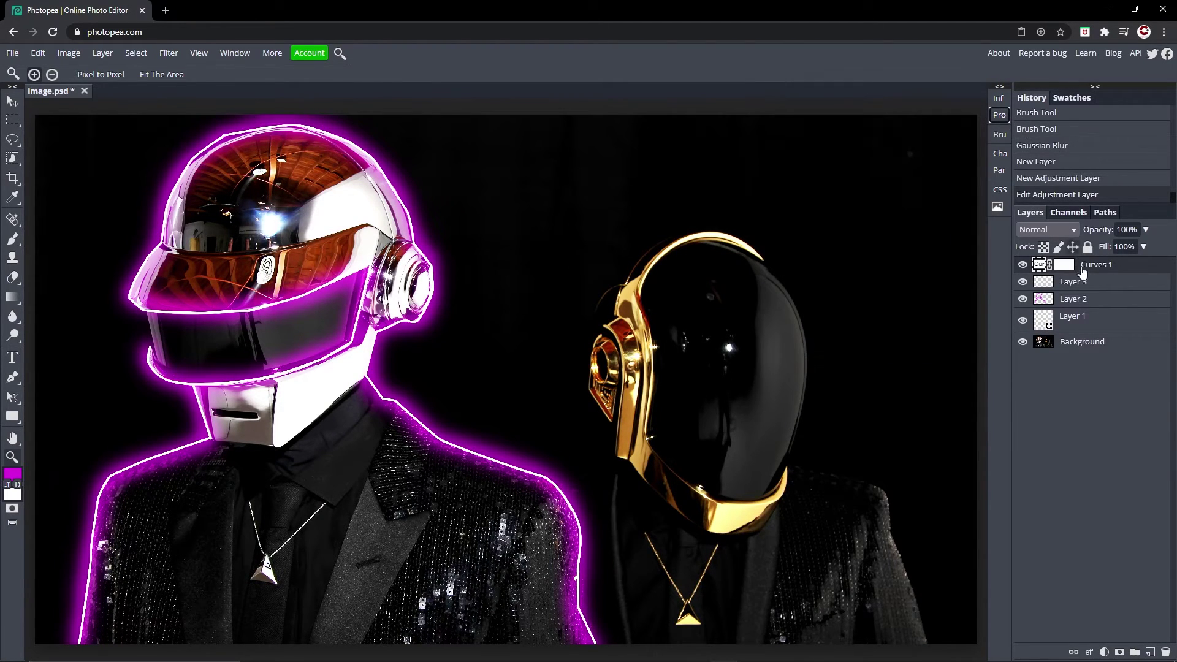
left_click(1023, 265)
left_click(1023, 265)
key("ctrl+minus")
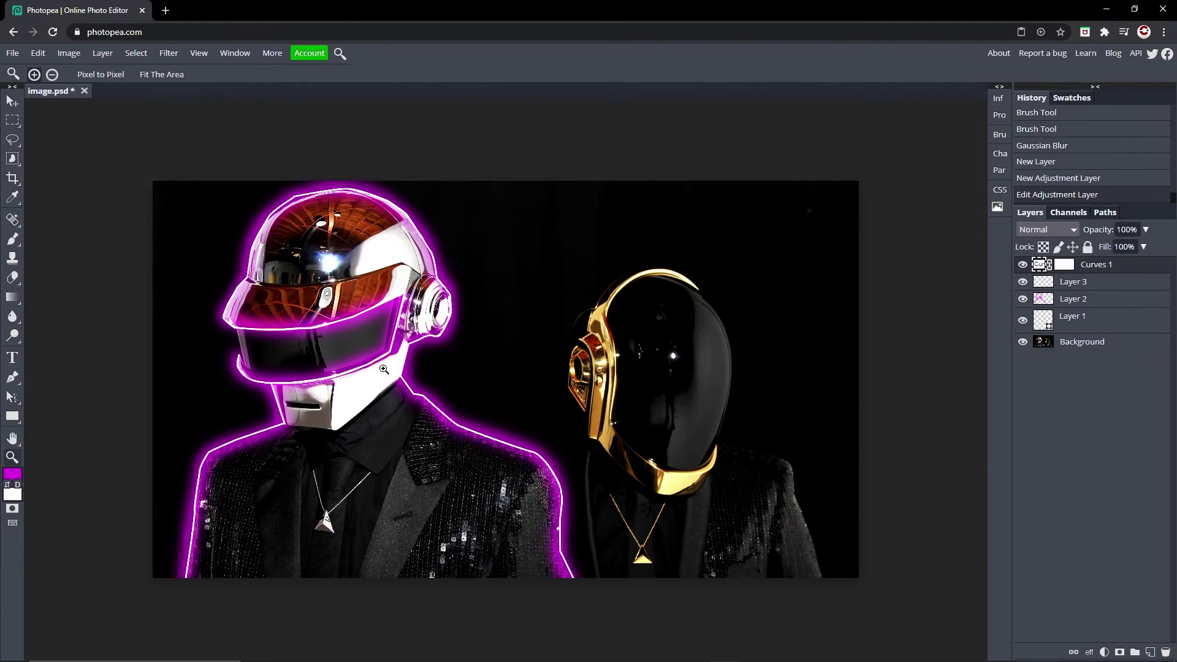
key("ctrl+plus")
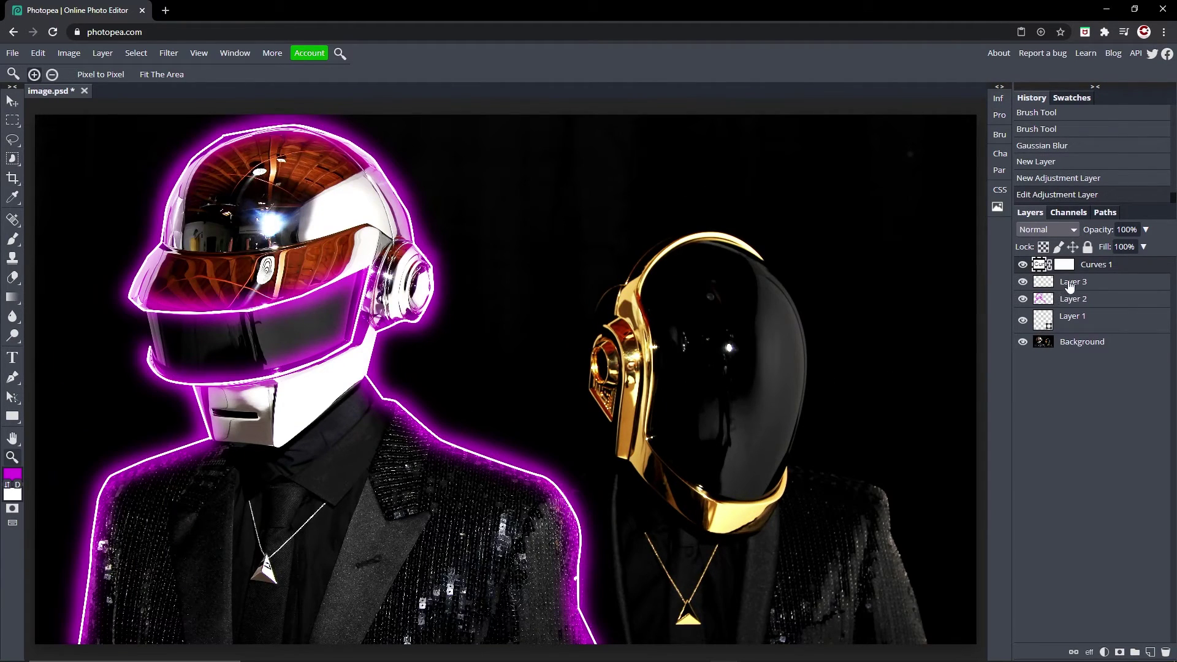
left_click(1102, 286)
Merge Layer 1 with Layer 3 using Merge Layers, then toggle the glow's visibility to compare.
left_click(1099, 322)
right_click(1094, 297)
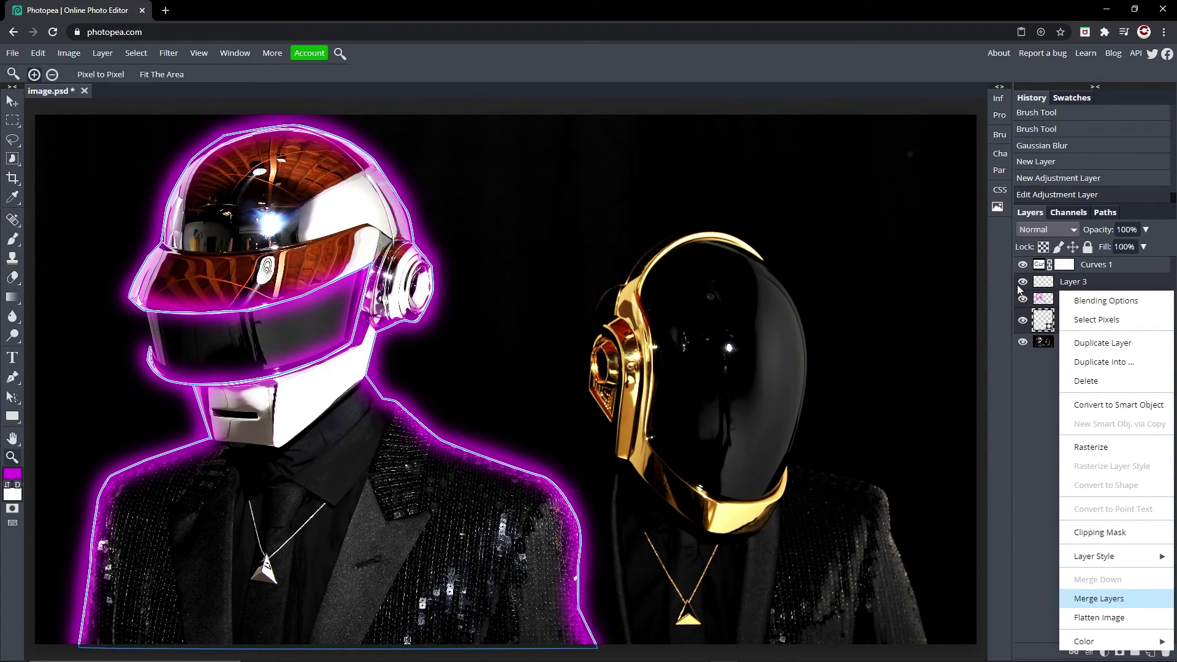
key("Return")
left_click(1022, 282)
left_click(1022, 281)
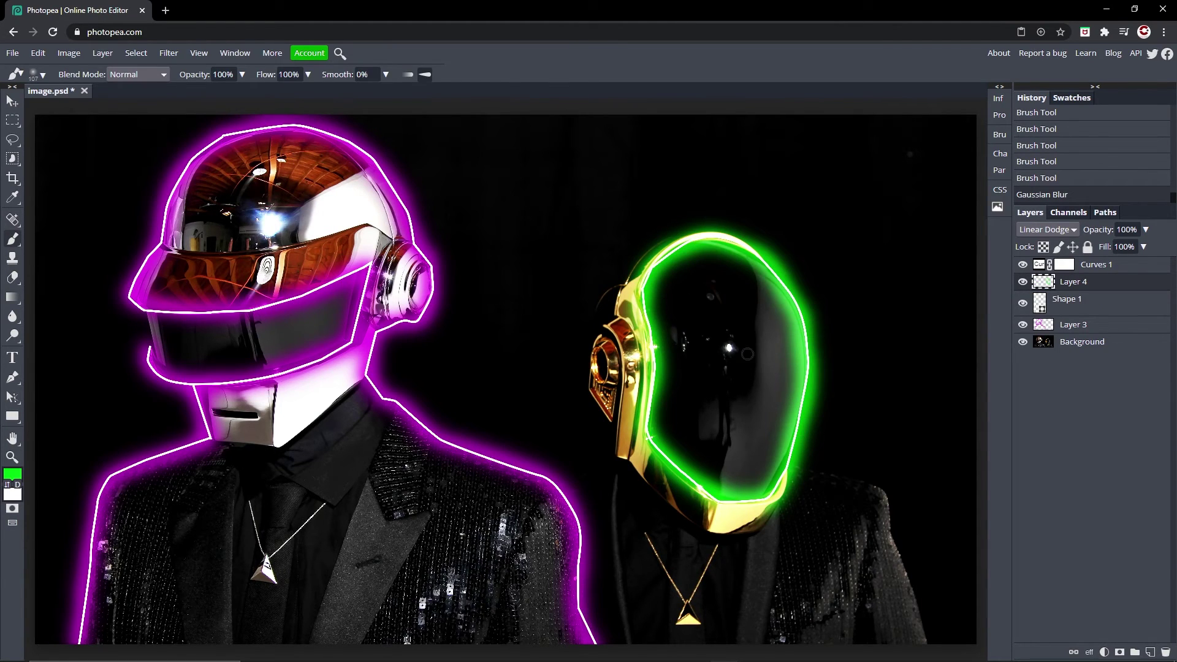